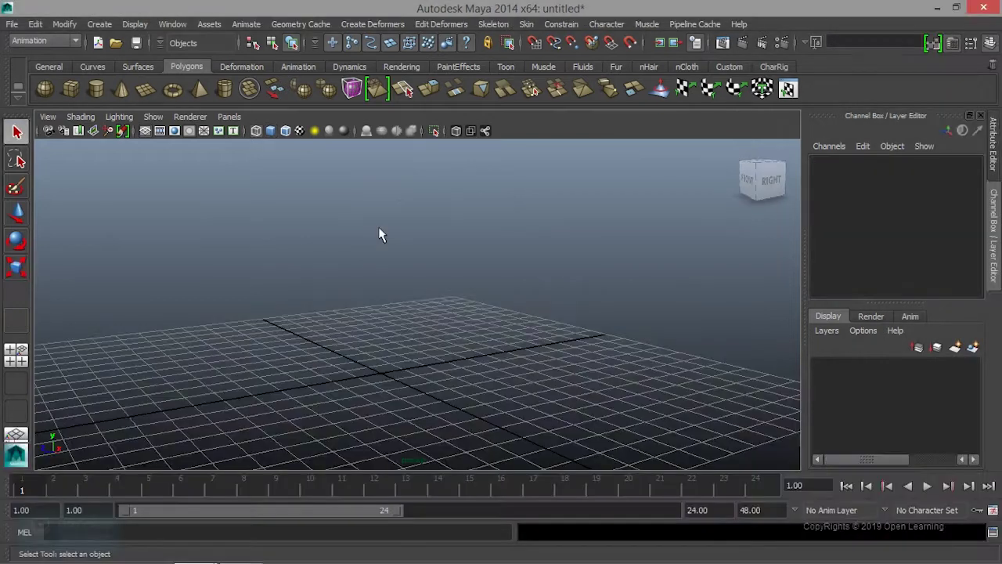
Create a polygon pipe and rotate it 90 degrees on X.
{"action": "left_click", "coordinate": [225, 89]}
{"action": "left_click_drag", "start_coordinate": [360, 366], "coordinate": [389, 393], "text": "alt"}
{"action": "key", "text": "e"}
{"action": "left_click_drag", "start_coordinate": [376, 324], "coordinate": [362, 369]}
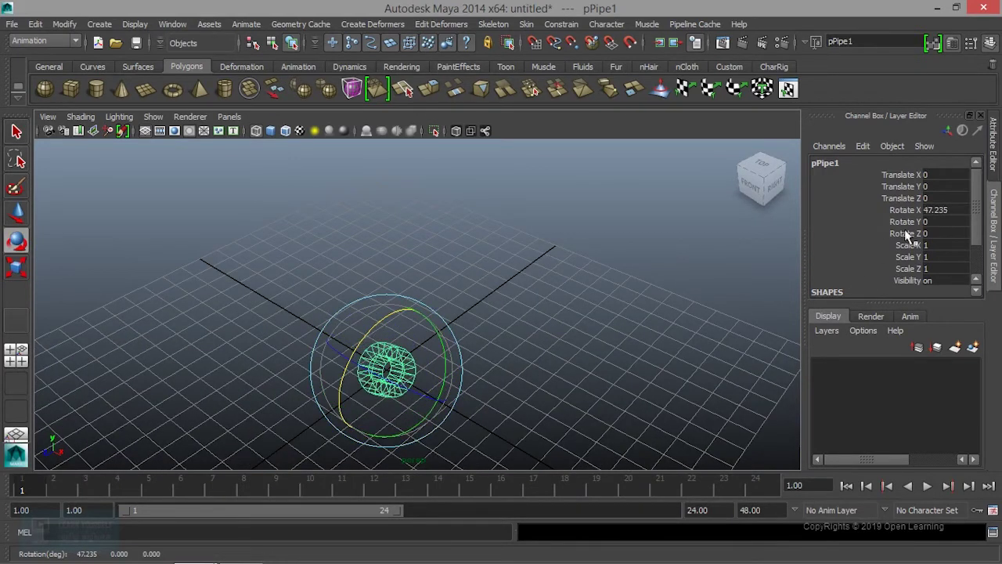
{"action": "double_click", "coordinate": [962, 212]}
{"action": "type", "text": "0"}
{"action": "key", "text": "Return"}
Scale the pipe up uniformly to 5.772.
{"action": "mouse_move", "coordinate": [432, 368]}
{"action": "left_mouse_down", "text": "alt"}
{"action": "mouse_move", "coordinate": [523, 331]}
{"action": "mouse_move", "coordinate": [443, 340]}
{"action": "left_mouse_up", "text": "alt"}
{"action": "key", "text": "r"}
{"action": "mouse_move", "coordinate": [357, 277]}
{"action": "left_mouse_down"}
{"action": "mouse_move", "coordinate": [510, 320]}
{"action": "mouse_move", "coordinate": [431, 326]}
{"action": "mouse_move", "coordinate": [583, 325]}
{"action": "left_mouse_up"}
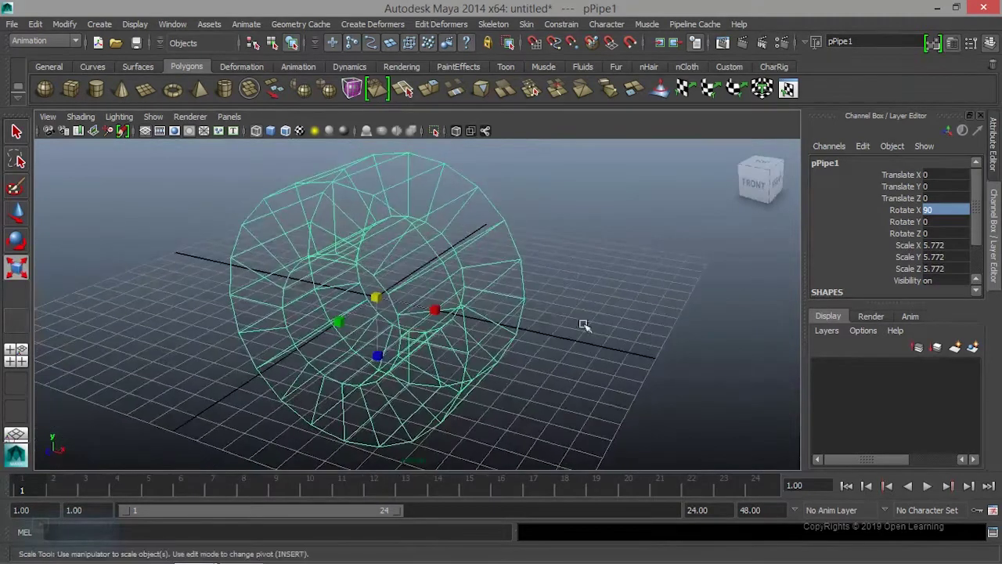
Reduce the polyPipe1 Subdivisions Axis from 20 to 12.
{"action": "scroll", "coordinate": [928, 256], "scroll_direction": "down", "scroll_amount": 2}
{"action": "scroll", "coordinate": [928, 256], "scroll_direction": "down", "scroll_amount": 1}
{"action": "left_click", "coordinate": [867, 279]}
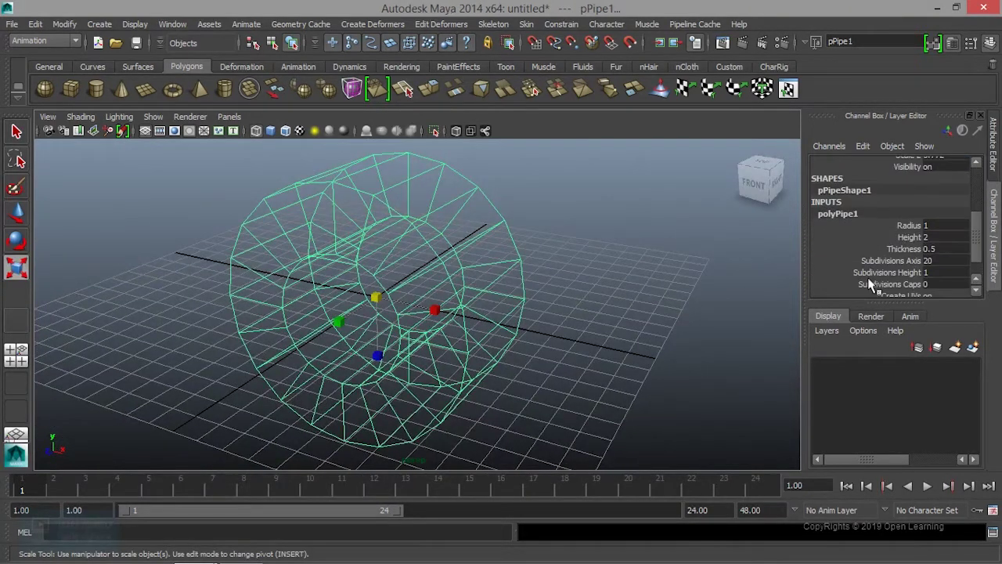
{"action": "left_click", "coordinate": [905, 261]}
{"action": "middle_click_drag", "start_coordinate": [769, 290], "coordinate": [650, 301]}
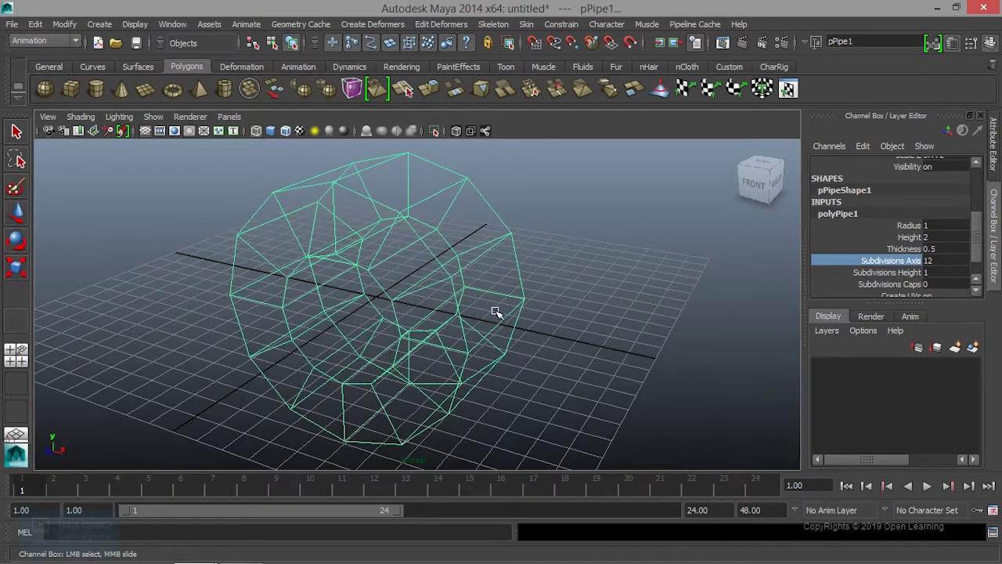
Switch to shaded display and flatten the pipe along Y to a Scale Y of 2.673.
{"action": "key", "text": "5"}
{"action": "left_click_drag", "start_coordinate": [522, 329], "coordinate": [436, 369], "text": "alt"}
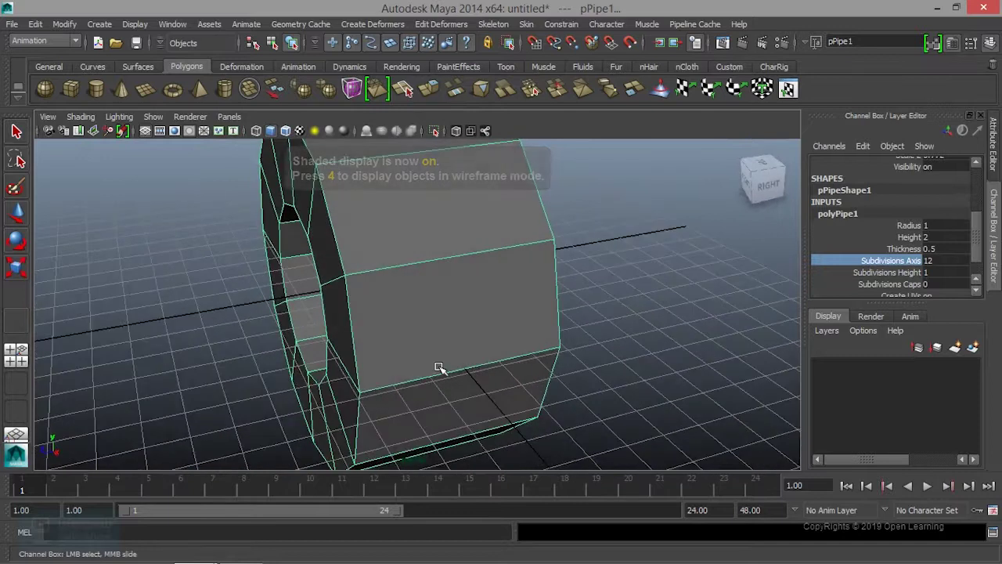
{"action": "key", "text": "r"}
{"action": "scroll", "coordinate": [322, 289], "scroll_direction": "down", "scroll_amount": 3}
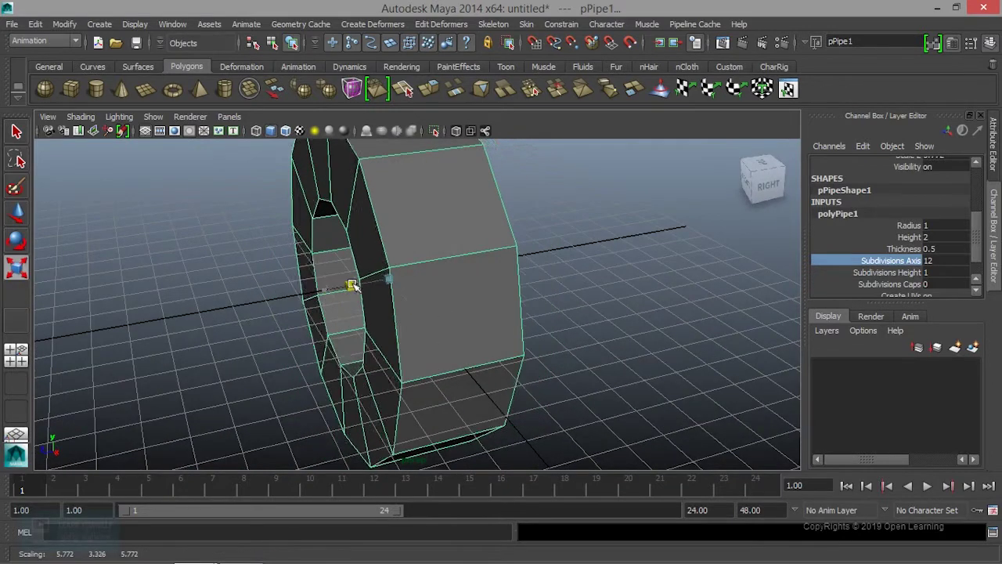
{"action": "scroll", "coordinate": [353, 280], "scroll_direction": "down", "scroll_amount": 2}
{"action": "scroll", "coordinate": [357, 287], "scroll_direction": "down", "scroll_amount": 3}
{"action": "mouse_move", "coordinate": [436, 327]}
{"action": "left_mouse_down", "text": "alt"}
{"action": "mouse_move", "coordinate": [407, 323]}
{"action": "mouse_move", "coordinate": [431, 353]}
{"action": "mouse_move", "coordinate": [476, 328]}
{"action": "mouse_move", "coordinate": [426, 345]}
{"action": "left_mouse_up", "text": "alt"}
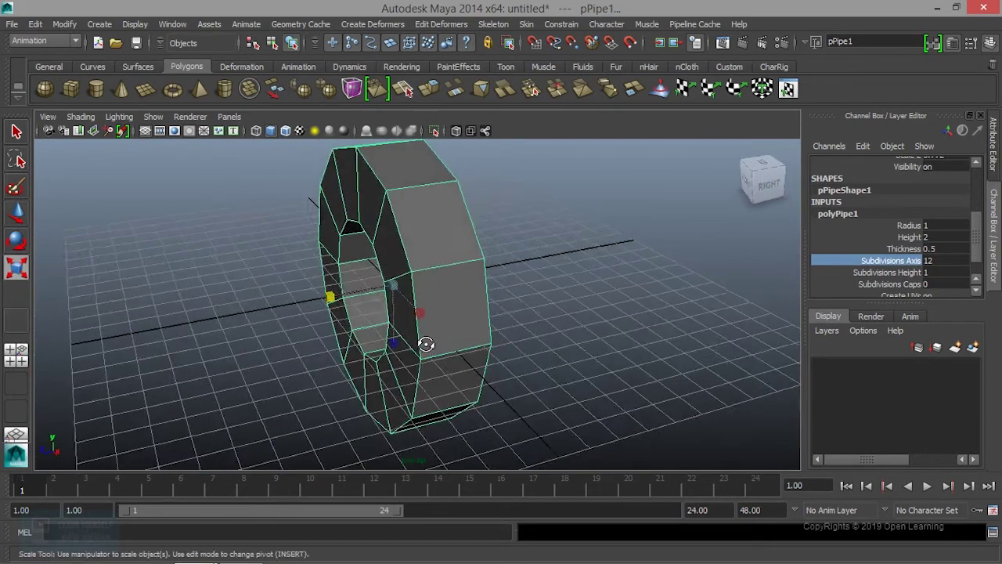
Try a duplicate pipe slid along Z, then undo the duplication.
{"action": "key", "text": "ctrl+d"}
{"action": "key", "text": "w"}
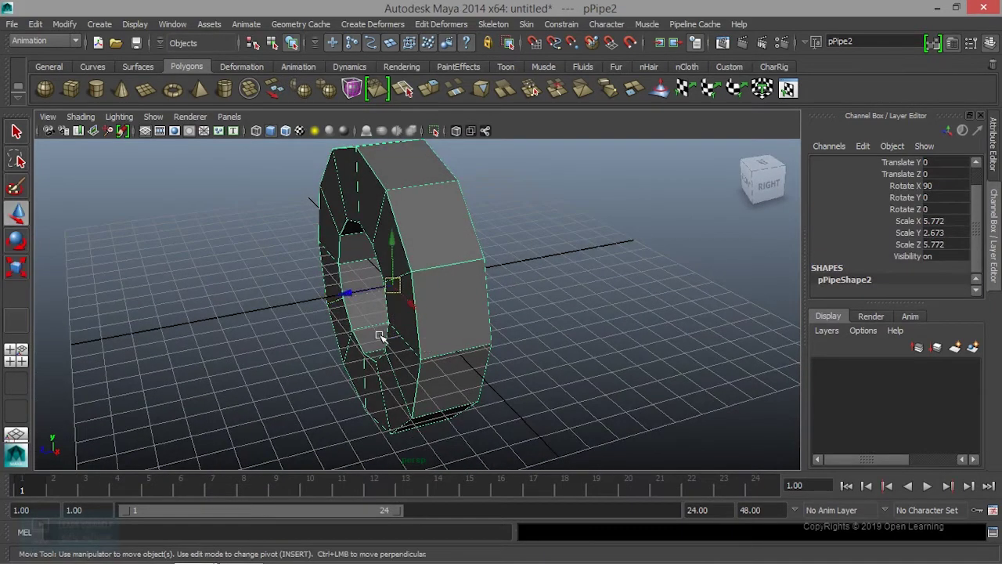
{"action": "mouse_move", "coordinate": [347, 291]}
{"action": "left_mouse_down"}
{"action": "mouse_move", "coordinate": [454, 277]}
{"action": "mouse_move", "coordinate": [481, 335]}
{"action": "mouse_move", "coordinate": [416, 331]}
{"action": "left_mouse_up"}
{"action": "left_click", "coordinate": [476, 332]}
{"action": "key", "text": "3"}
{"action": "left_click", "coordinate": [515, 265]}
{"action": "key", "text": "ctrl+z"}
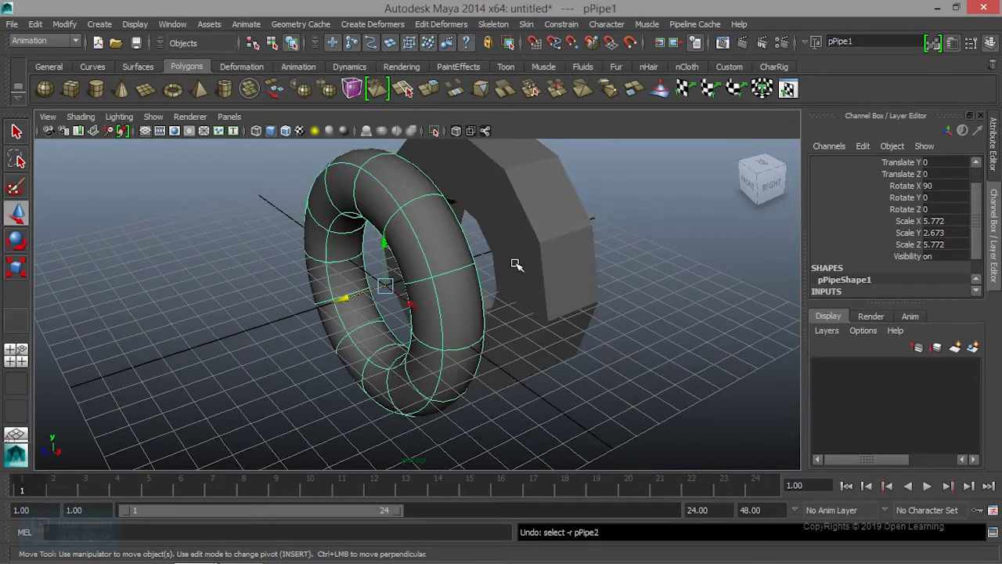
{"action": "key", "text": "ctrl+z"}
{"action": "mouse_move", "coordinate": [434, 263]}
{"action": "left_mouse_down", "text": "alt"}
{"action": "mouse_move", "coordinate": [446, 318]}
{"action": "mouse_move", "coordinate": [468, 306]}
{"action": "left_mouse_up", "text": "alt"}
{"action": "key", "text": "ctrl+z"}
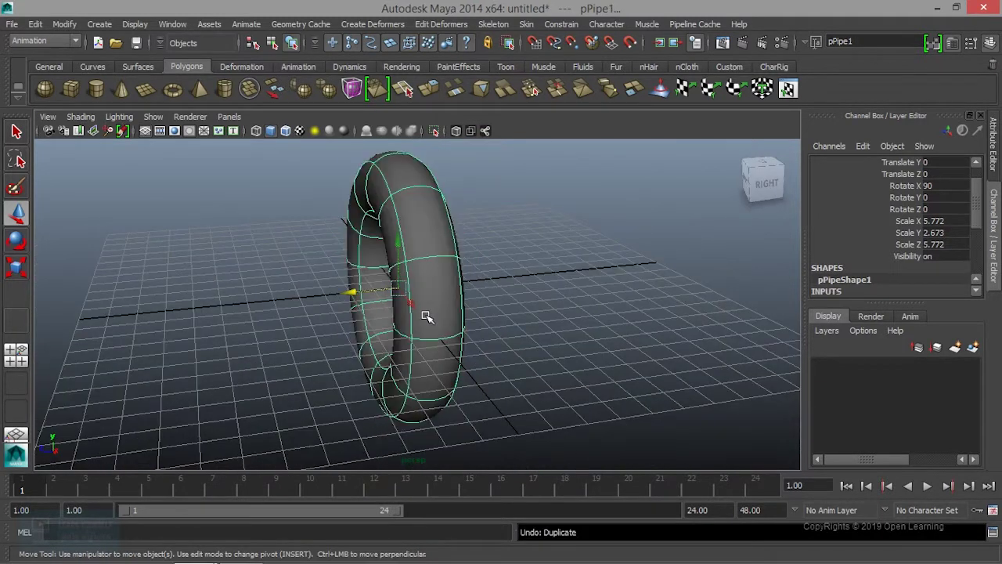
Return to low-poly display, frame the ring from the front, and select Subdivisions Axis.
{"action": "key", "text": "1"}
{"action": "left_click_drag", "start_coordinate": [447, 299], "coordinate": [424, 306], "text": "alt"}
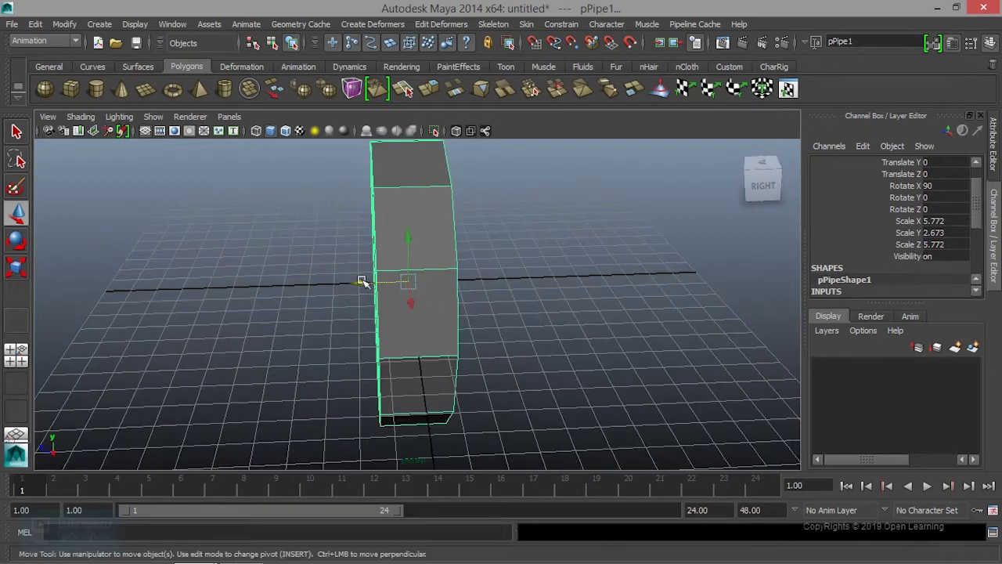
{"action": "left_click_drag", "start_coordinate": [362, 282], "coordinate": [368, 288]}
{"action": "key", "text": "ctrl+z"}
{"action": "mouse_move", "coordinate": [395, 239]}
{"action": "left_mouse_down", "text": "alt"}
{"action": "mouse_move", "coordinate": [418, 217]}
{"action": "mouse_move", "coordinate": [414, 192]}
{"action": "mouse_move", "coordinate": [414, 304]}
{"action": "mouse_move", "coordinate": [331, 240]}
{"action": "mouse_move", "coordinate": [332, 224]}
{"action": "mouse_move", "coordinate": [661, 229]}
{"action": "mouse_move", "coordinate": [532, 224]}
{"action": "mouse_move", "coordinate": [521, 241]}
{"action": "left_mouse_up", "text": "alt"}
{"action": "right_click_drag", "start_coordinate": [521, 242], "coordinate": [420, 277], "text": "alt"}
{"action": "left_click_drag", "start_coordinate": [421, 277], "coordinate": [501, 257], "text": "alt"}
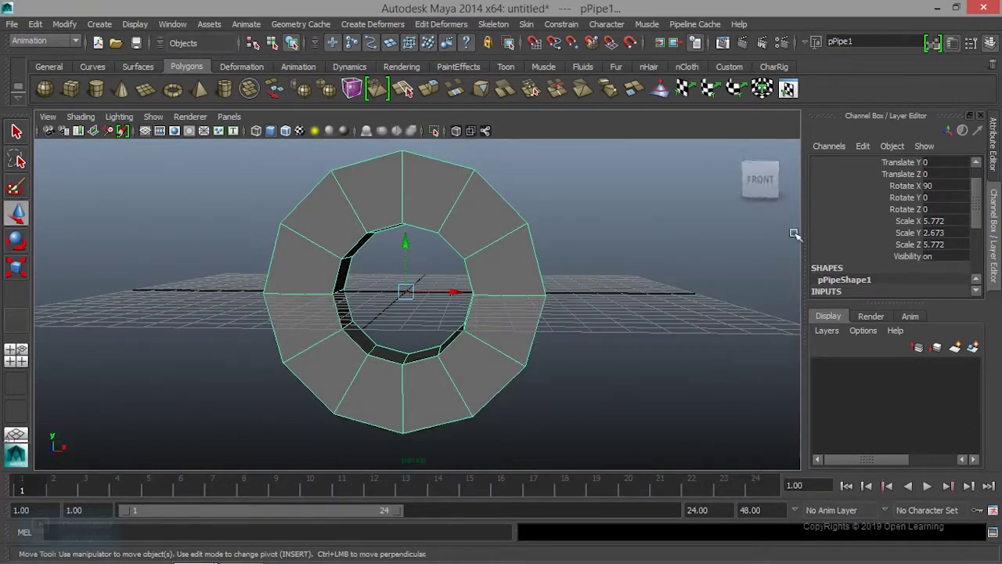
{"action": "scroll", "coordinate": [902, 244], "scroll_direction": "down", "scroll_amount": 3}
{"action": "scroll", "coordinate": [894, 264], "scroll_direction": "down", "scroll_amount": 4}
{"action": "left_click", "coordinate": [892, 232]}
Raise the pipe's Subdivisions Axis to 30.
{"action": "middle_click_drag", "start_coordinate": [532, 320], "coordinate": [638, 319]}
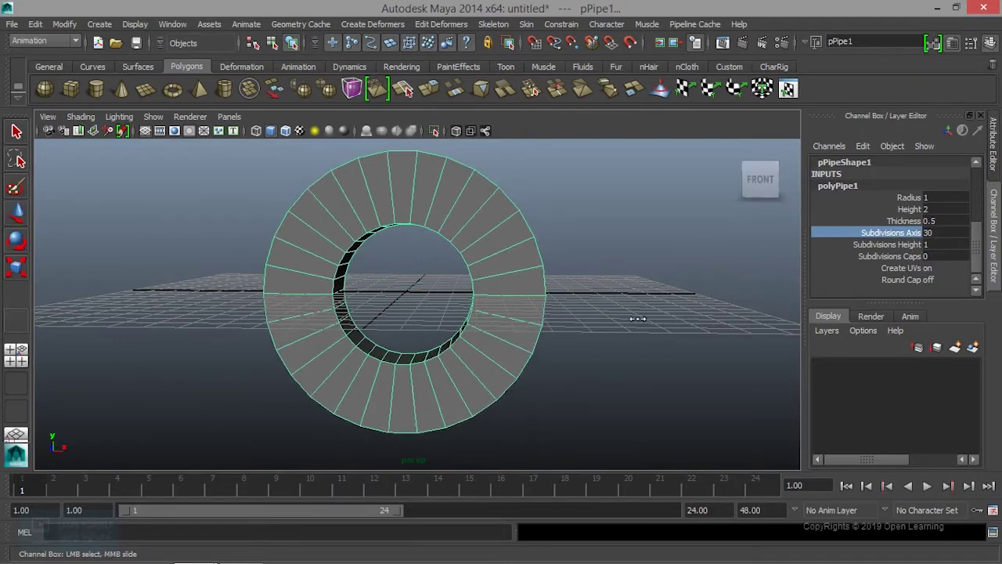
{"action": "mouse_move", "coordinate": [600, 293]}
{"action": "left_mouse_down", "text": "alt"}
{"action": "mouse_move", "coordinate": [424, 337]}
{"action": "mouse_move", "coordinate": [450, 324]}
{"action": "left_mouse_up", "text": "alt"}
{"action": "scroll", "coordinate": [566, 316], "scroll_direction": "up", "scroll_amount": 3}
{"action": "mouse_move", "coordinate": [440, 278]}
{"action": "left_mouse_down", "text": "alt"}
{"action": "mouse_move", "coordinate": [425, 284]}
{"action": "mouse_move", "coordinate": [559, 271]}
{"action": "mouse_move", "coordinate": [550, 248]}
{"action": "left_mouse_up", "text": "alt"}
{"action": "middle_click_drag", "start_coordinate": [551, 248], "coordinate": [512, 323], "text": "alt"}
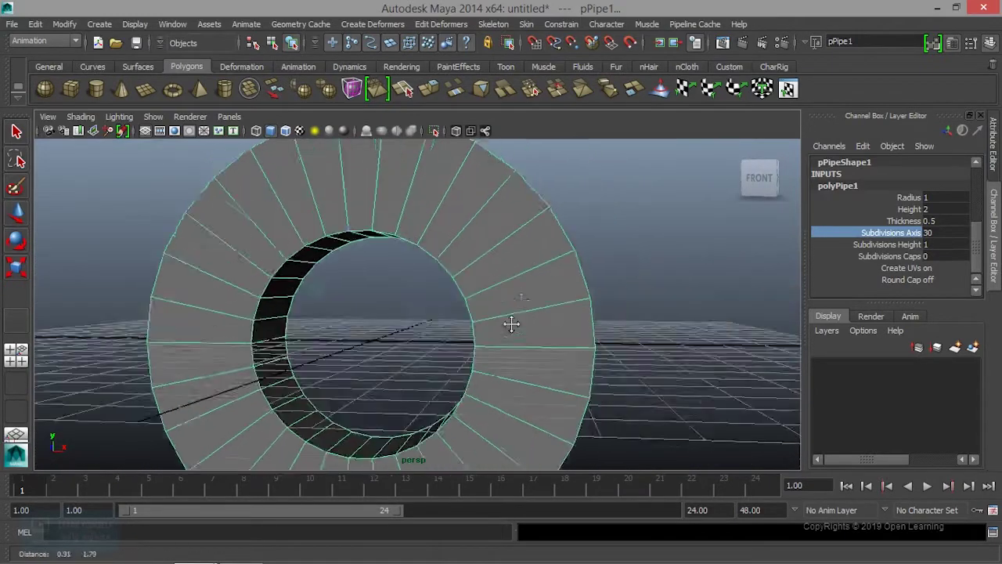
Change the menu set from Animation to Polygons.
{"action": "left_click_drag", "start_coordinate": [571, 297], "coordinate": [369, 335], "text": "alt"}
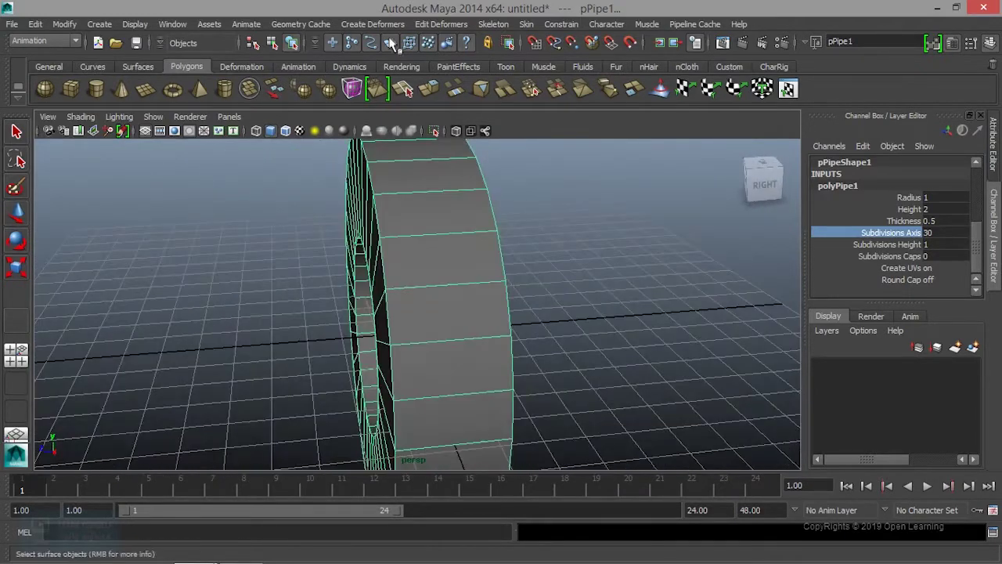
{"action": "left_click", "coordinate": [47, 41]}
{"action": "left_click", "coordinate": [44, 62]}
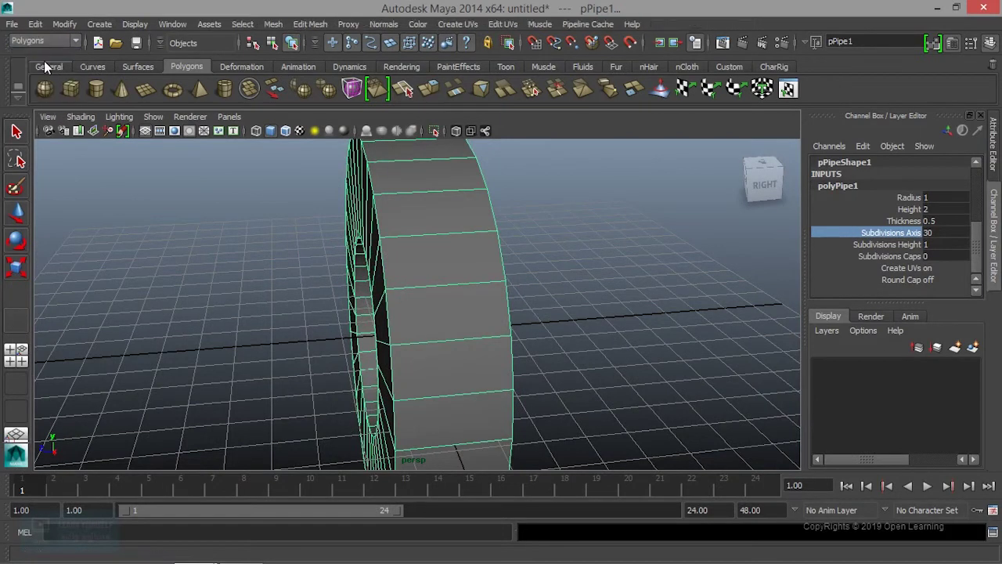
Insert edge loops around the tread and across the ring face with the Insert Edge Loop Tool.
{"action": "left_click", "coordinate": [307, 24]}
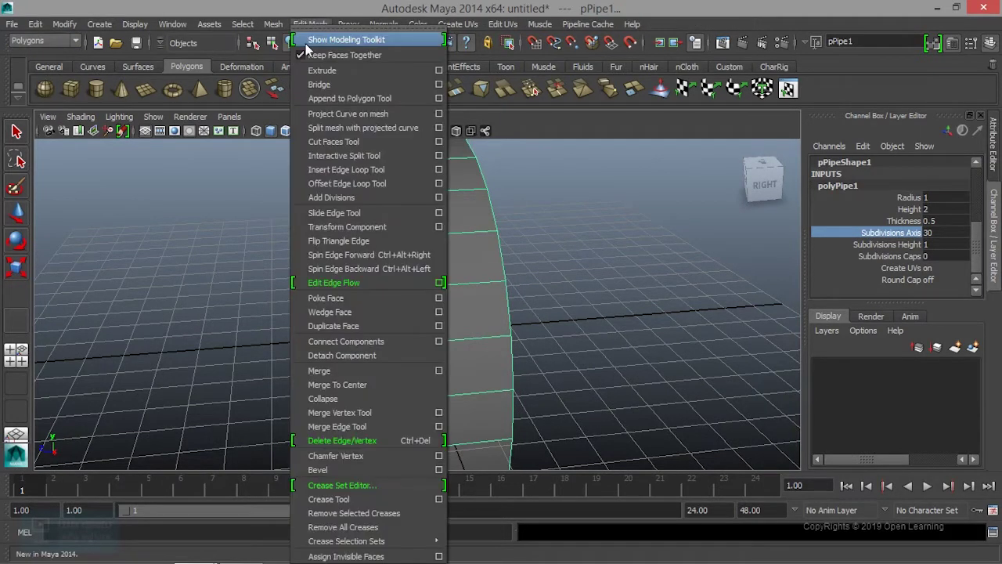
{"action": "left_click", "coordinate": [345, 170]}
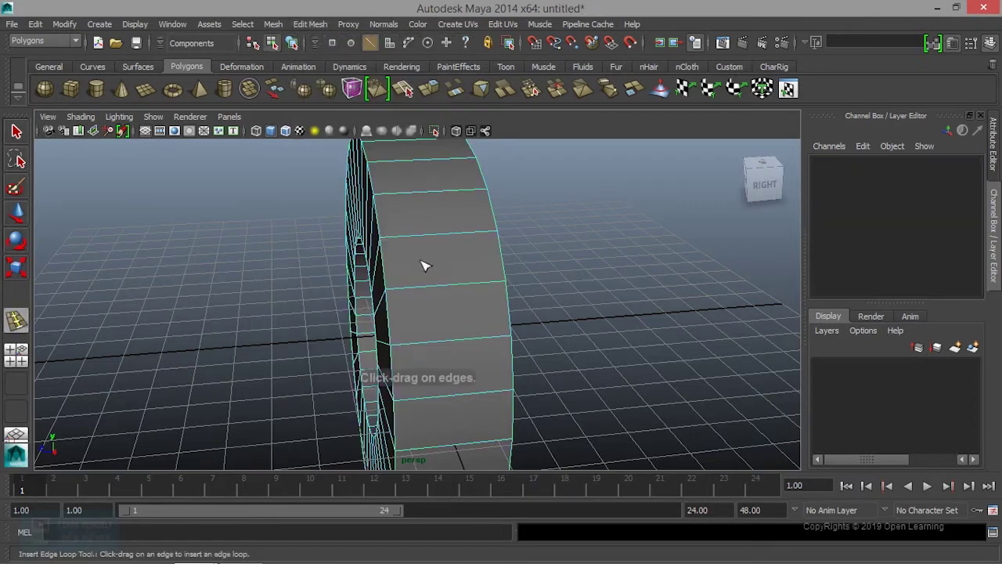
{"action": "left_click_drag", "start_coordinate": [395, 245], "coordinate": [393, 243]}
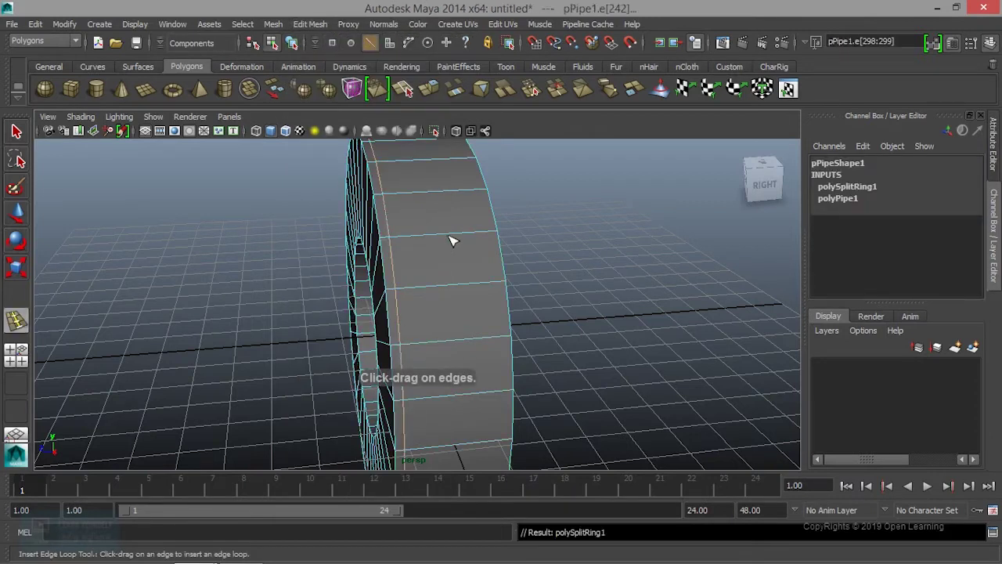
{"action": "left_click", "coordinate": [495, 235]}
{"action": "left_click_drag", "start_coordinate": [414, 286], "coordinate": [539, 269], "text": "alt"}
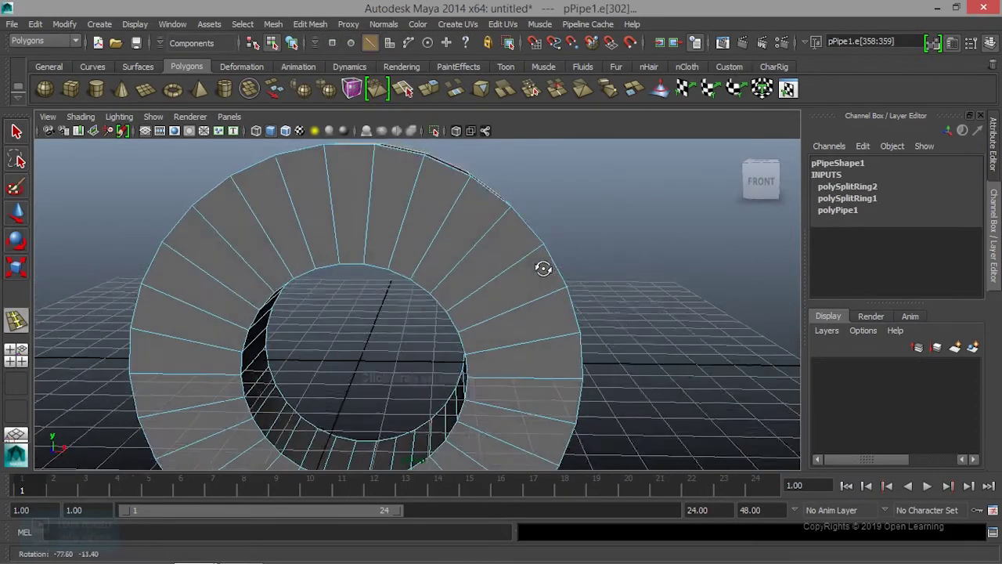
{"action": "mouse_move", "coordinate": [509, 217]}
{"action": "left_mouse_down"}
{"action": "mouse_move", "coordinate": [445, 287]}
{"action": "mouse_move", "coordinate": [400, 286]}
{"action": "mouse_move", "coordinate": [411, 300]}
{"action": "mouse_move", "coordinate": [331, 279]}
{"action": "mouse_move", "coordinate": [458, 295]}
{"action": "mouse_move", "coordinate": [452, 286]}
{"action": "left_mouse_up"}
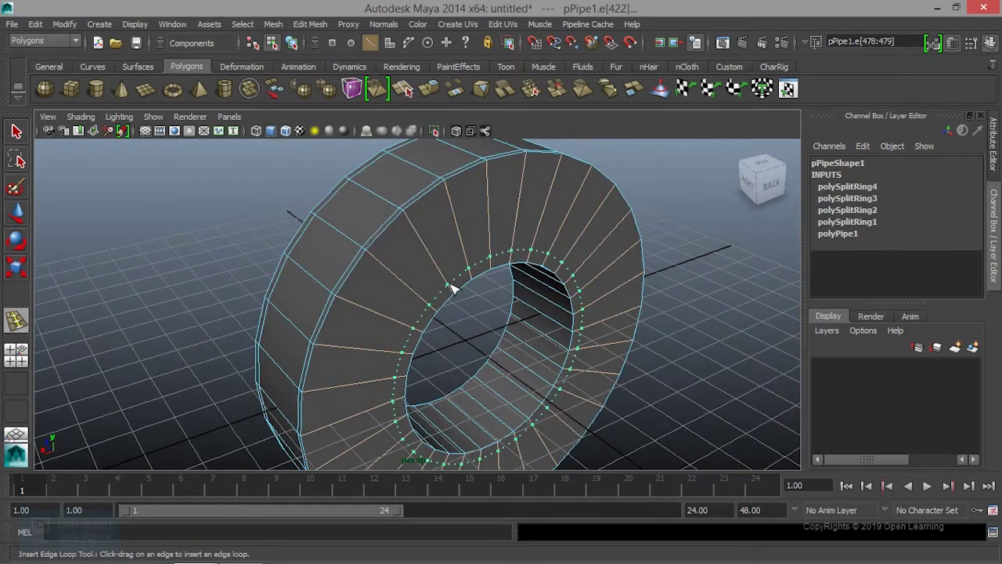
{"action": "left_click_drag", "start_coordinate": [421, 236], "coordinate": [407, 222]}
{"action": "left_click_drag", "start_coordinate": [407, 221], "coordinate": [424, 263], "text": "alt"}
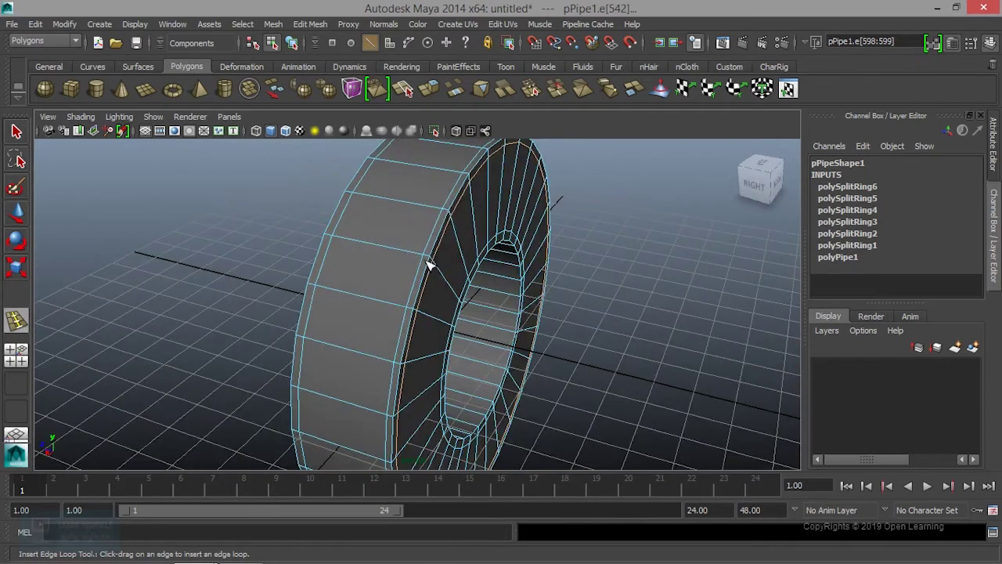
Check the pipe in smooth preview, then reselect it and zoom into the inner hole.
{"action": "key", "text": "e"}
{"action": "key", "text": "q"}
{"action": "key", "text": "3"}
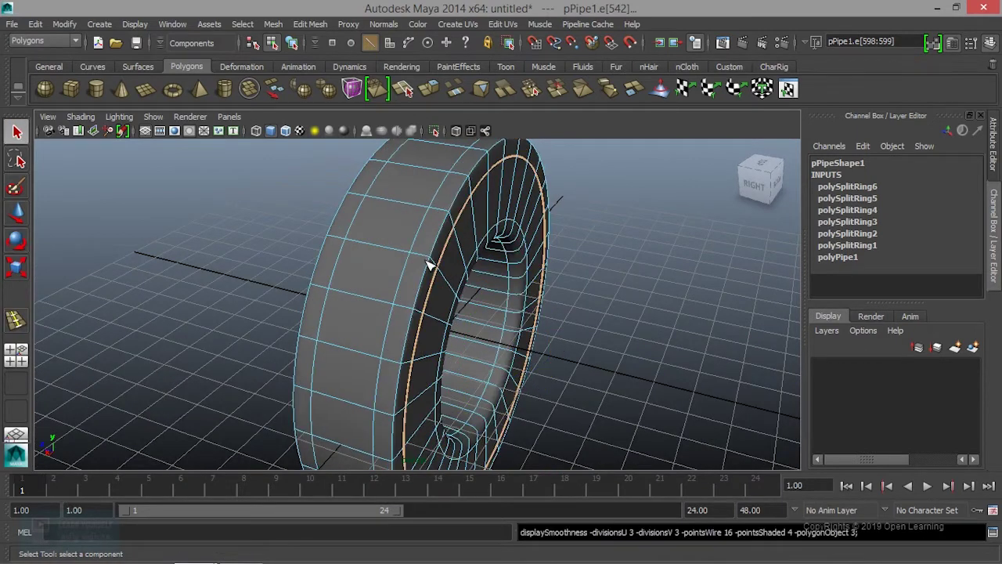
{"action": "right_click_drag", "start_coordinate": [439, 219], "coordinate": [512, 195]}
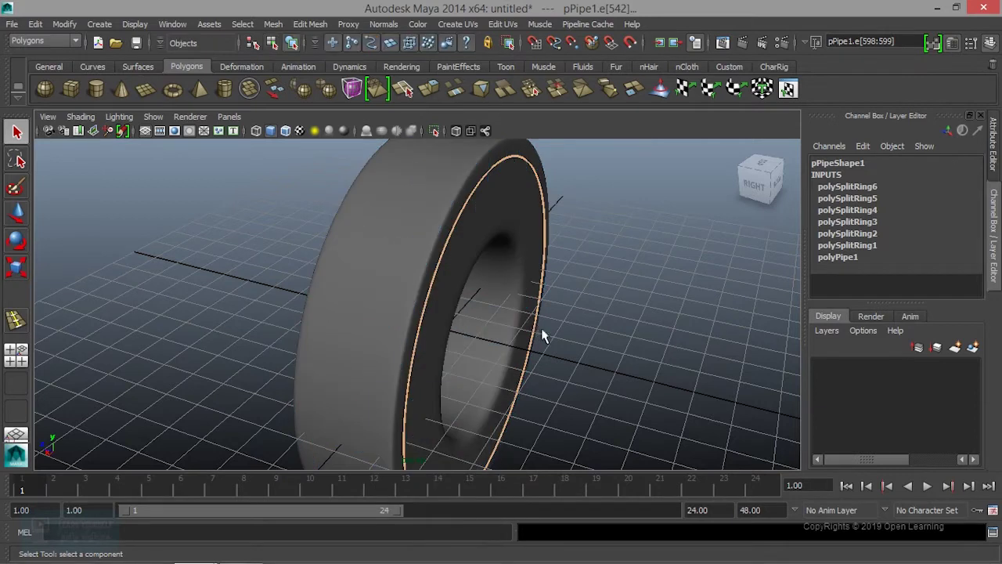
{"action": "left_click", "coordinate": [512, 327]}
{"action": "key", "text": "1"}
{"action": "left_click_drag", "start_coordinate": [526, 324], "coordinate": [425, 264], "text": "alt"}
{"action": "mouse_move", "coordinate": [425, 264]}
{"action": "right_mouse_down", "text": "alt"}
{"action": "mouse_move", "coordinate": [506, 321]}
{"action": "mouse_move", "coordinate": [477, 291]}
{"action": "right_mouse_up", "text": "alt"}
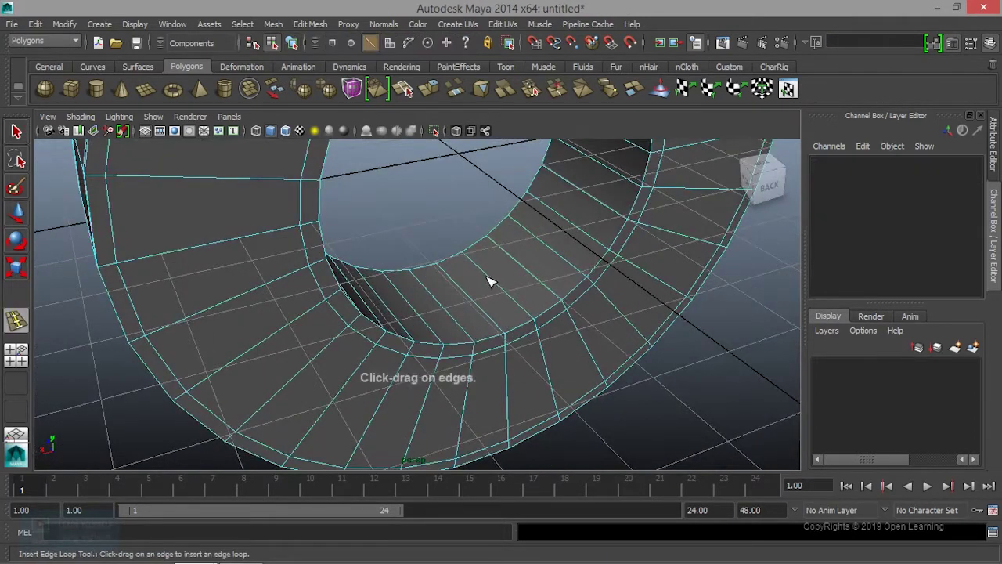
Add two more edge loops near the inner rim, then exit the tool and clear the selection.
{"action": "left_click_drag", "start_coordinate": [483, 274], "coordinate": [476, 272]}
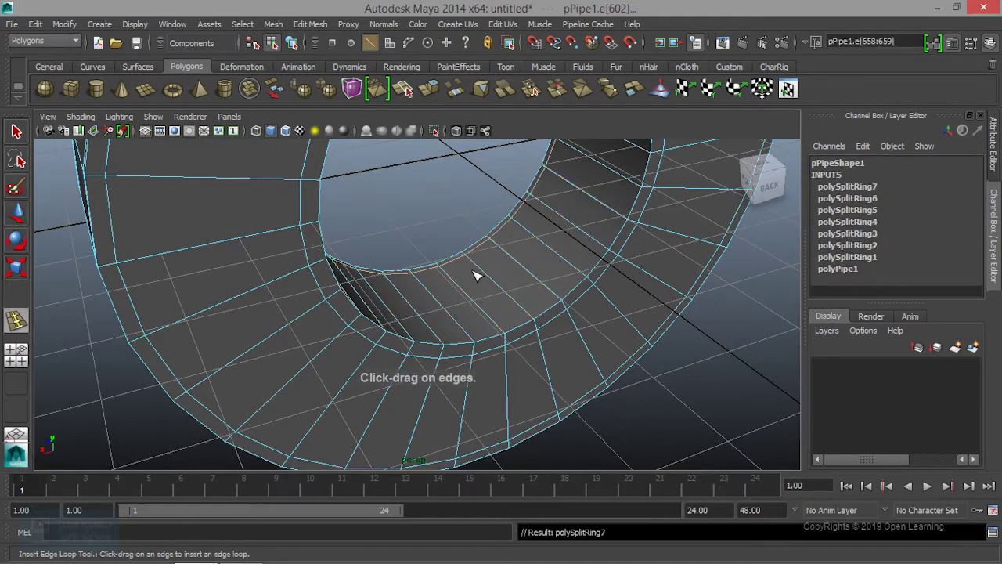
{"action": "left_click", "coordinate": [534, 321]}
{"action": "left_click_drag", "start_coordinate": [537, 326], "coordinate": [537, 345], "text": "alt"}
{"action": "key", "text": "e"}
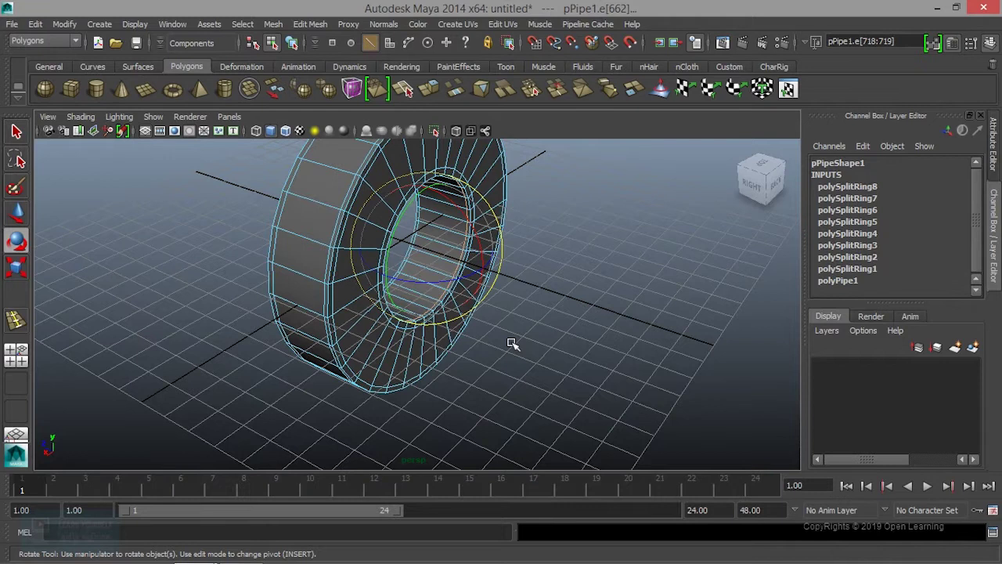
{"action": "left_click", "coordinate": [512, 342]}
{"action": "key", "text": "q"}
{"action": "right_click_drag", "start_coordinate": [457, 166], "coordinate": [481, 150]}
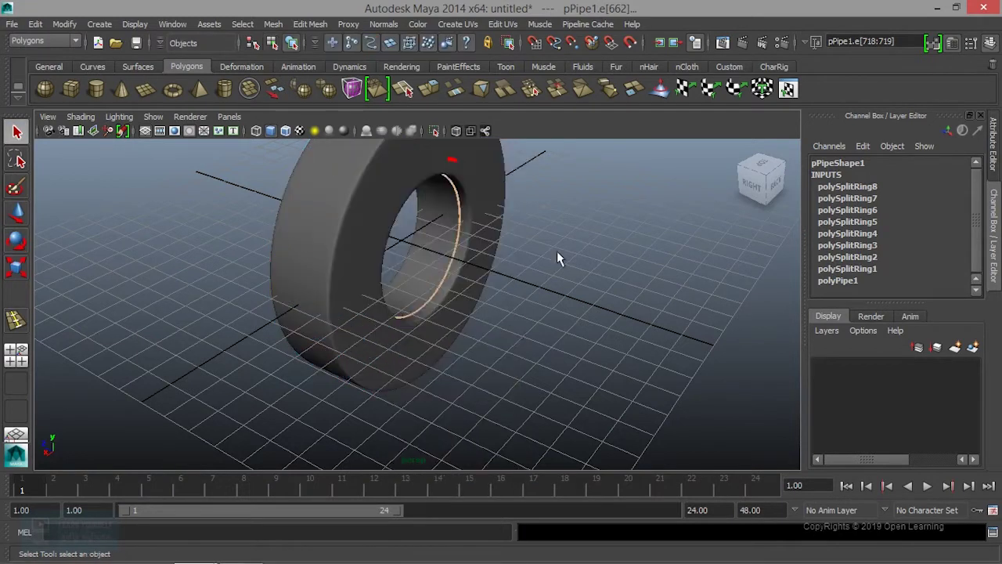
Select the whole pipe and frame it in a near-front view.
{"action": "left_click", "coordinate": [501, 335]}
{"action": "left_click_drag", "start_coordinate": [501, 335], "coordinate": [555, 304], "text": "alt"}
{"action": "left_click", "coordinate": [409, 290]}
{"action": "key", "text": "f"}
{"action": "mouse_move", "coordinate": [433, 354]}
{"action": "left_mouse_down", "text": "alt"}
{"action": "mouse_move", "coordinate": [454, 353]}
{"action": "mouse_move", "coordinate": [514, 410]}
{"action": "left_mouse_up", "text": "alt"}
{"action": "scroll", "coordinate": [496, 362], "scroll_direction": "up", "scroll_amount": 3}
{"action": "mouse_move", "coordinate": [497, 362]}
{"action": "left_mouse_down", "text": "alt"}
{"action": "mouse_move", "coordinate": [519, 346]}
{"action": "mouse_move", "coordinate": [435, 364]}
{"action": "left_mouse_up", "text": "alt"}
Duplicate the pipe as pPipe2 and move it to Translate Z -6.788.
{"action": "key", "text": "ctrl+d"}
{"action": "scroll", "coordinate": [519, 348], "scroll_direction": "down", "scroll_amount": 5}
{"action": "key", "text": "w"}
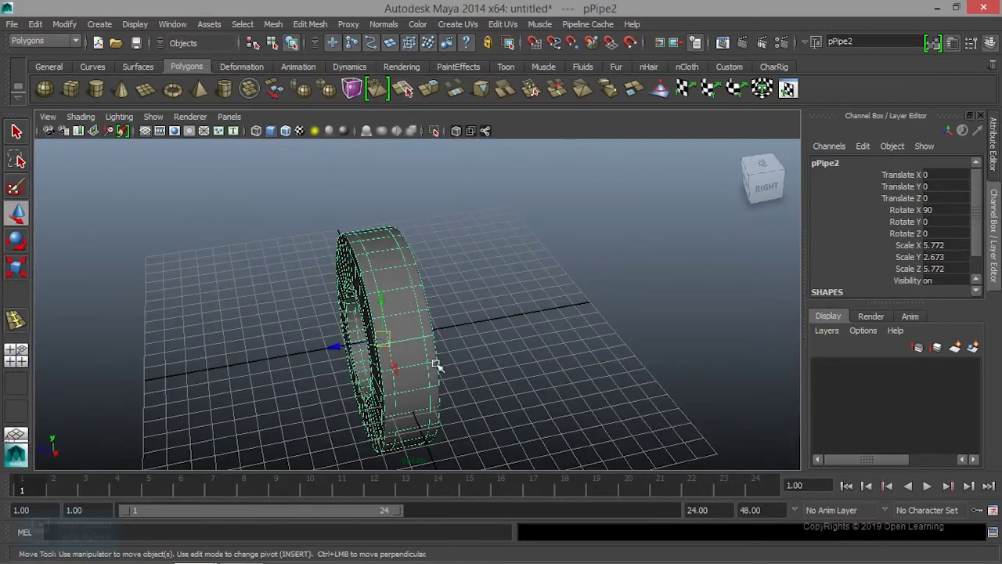
{"action": "left_click_drag", "start_coordinate": [335, 352], "coordinate": [458, 329]}
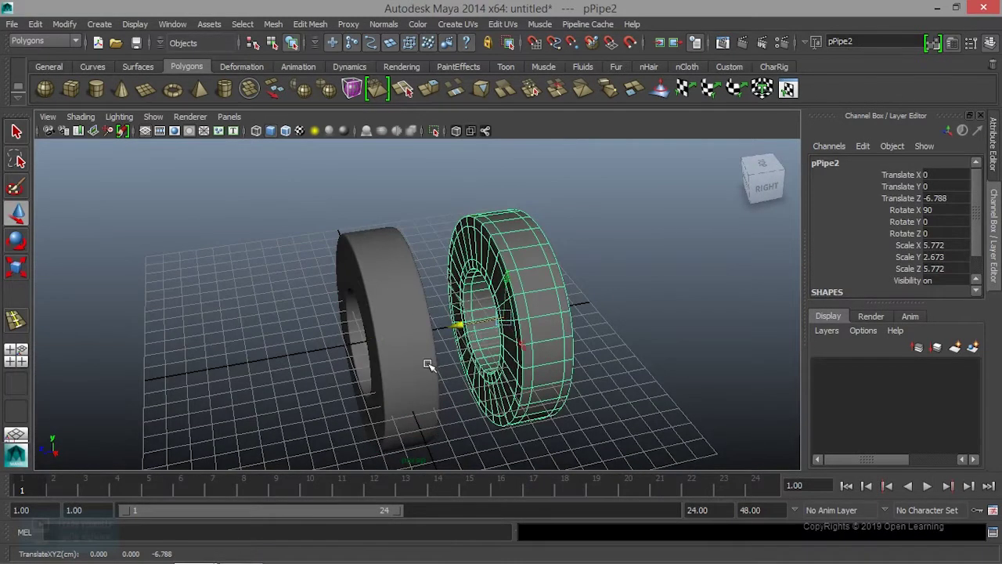
{"action": "scroll", "coordinate": [430, 365], "scroll_direction": "up", "scroll_amount": 3}
{"action": "left_click_drag", "start_coordinate": [426, 371], "coordinate": [503, 335], "text": "alt"}
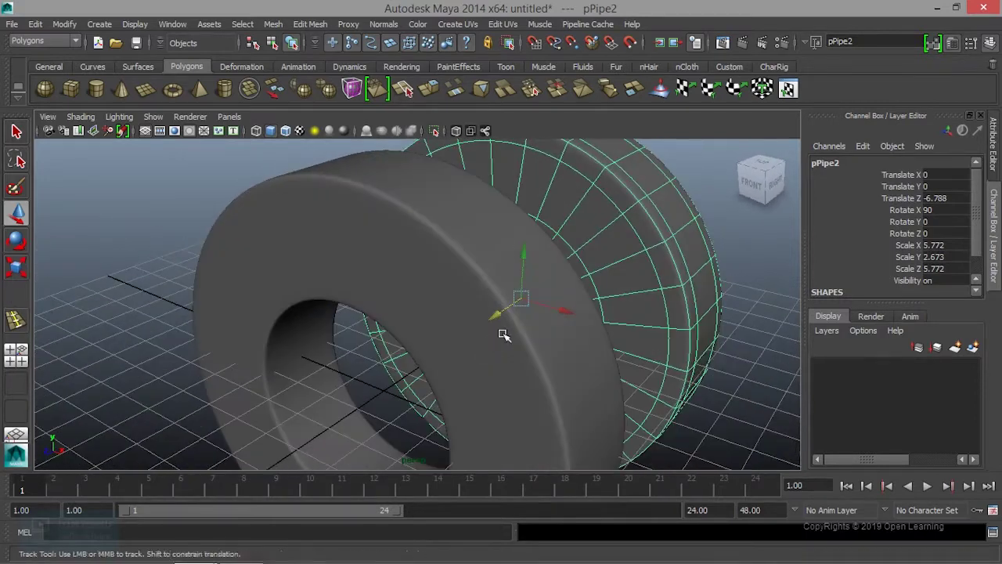
{"action": "middle_click_drag", "start_coordinate": [503, 335], "coordinate": [415, 180], "text": "alt"}
Isolate pPipe2 and view it straight on from the front.
{"action": "left_click", "coordinate": [434, 130]}
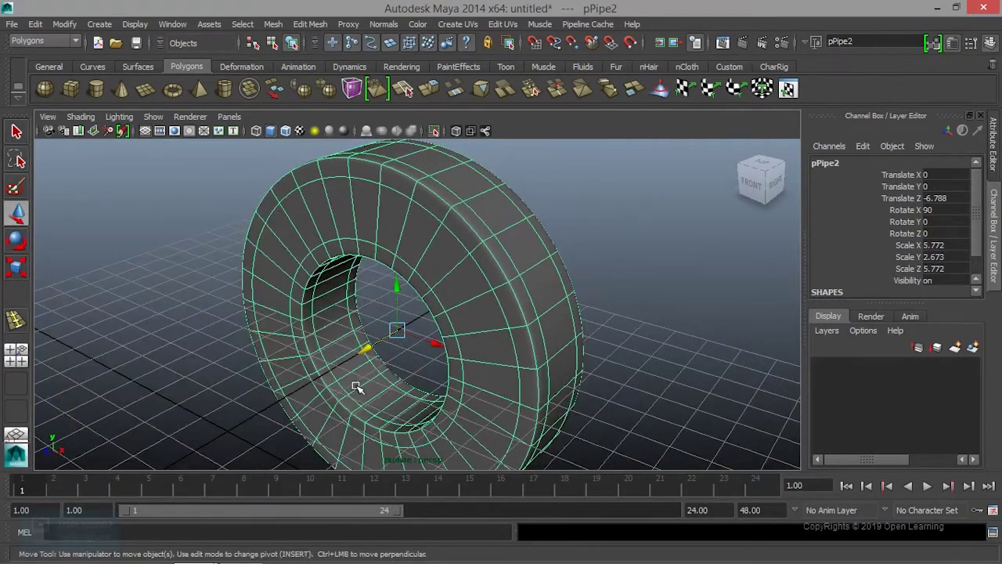
{"action": "left_click_drag", "start_coordinate": [460, 360], "coordinate": [558, 334], "text": "alt"}
{"action": "mouse_move", "coordinate": [559, 333]}
{"action": "middle_mouse_down", "text": "alt"}
{"action": "mouse_move", "coordinate": [394, 375]}
{"action": "mouse_move", "coordinate": [425, 309]}
{"action": "middle_mouse_up", "text": "alt"}
{"action": "left_click_drag", "start_coordinate": [425, 308], "coordinate": [396, 316], "text": "alt"}
{"action": "left_click_drag", "start_coordinate": [431, 253], "coordinate": [394, 244], "text": "alt"}
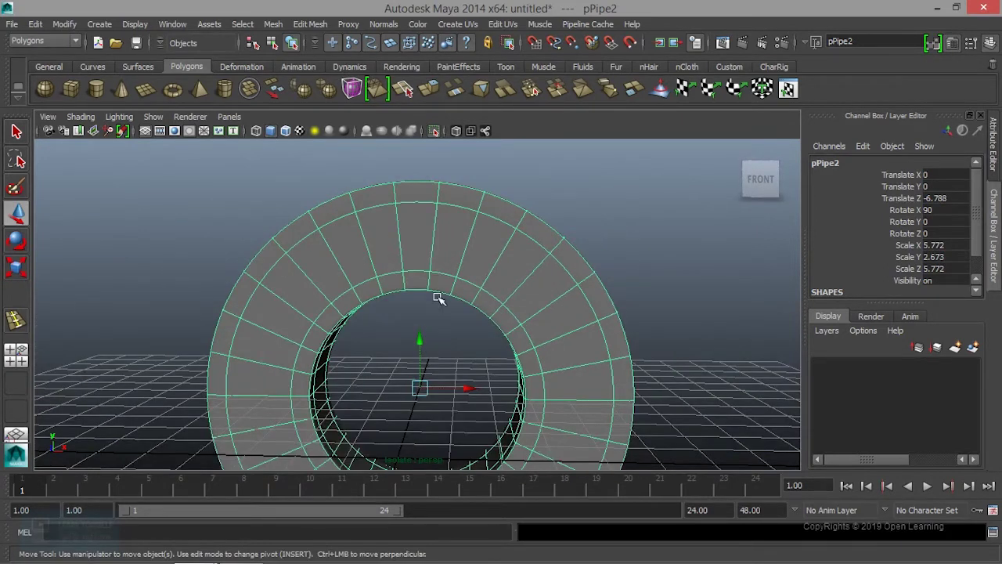
{"action": "key", "text": "space"}
{"action": "key", "text": "space"}
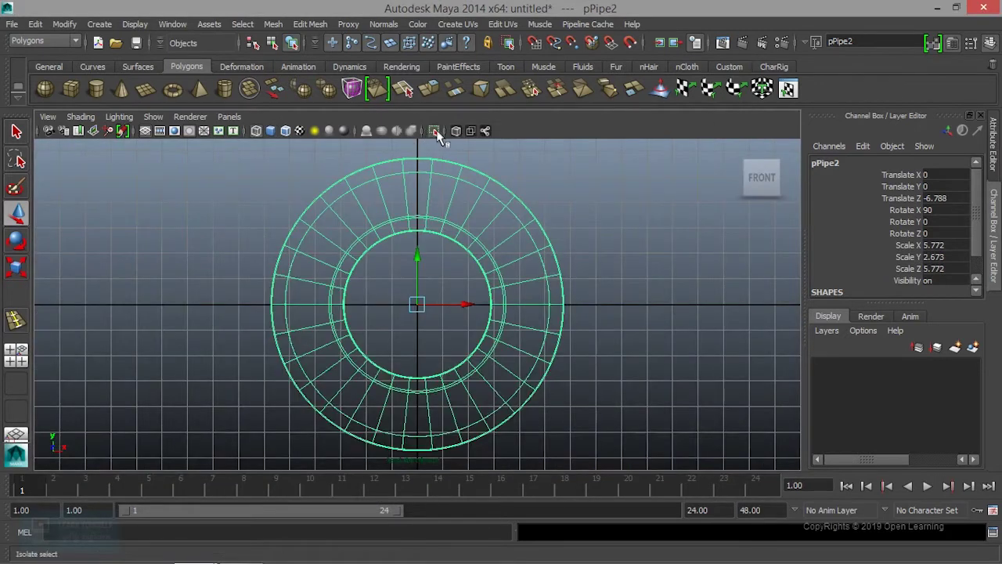
Show the pipe in low-poly mode and select the four top faces of the ring.
{"action": "scroll", "coordinate": [406, 353], "scroll_direction": "down", "scroll_amount": 1}
{"action": "scroll", "coordinate": [411, 336], "scroll_direction": "up", "scroll_amount": 3}
{"action": "middle_click_drag", "start_coordinate": [415, 315], "coordinate": [420, 371], "text": "alt"}
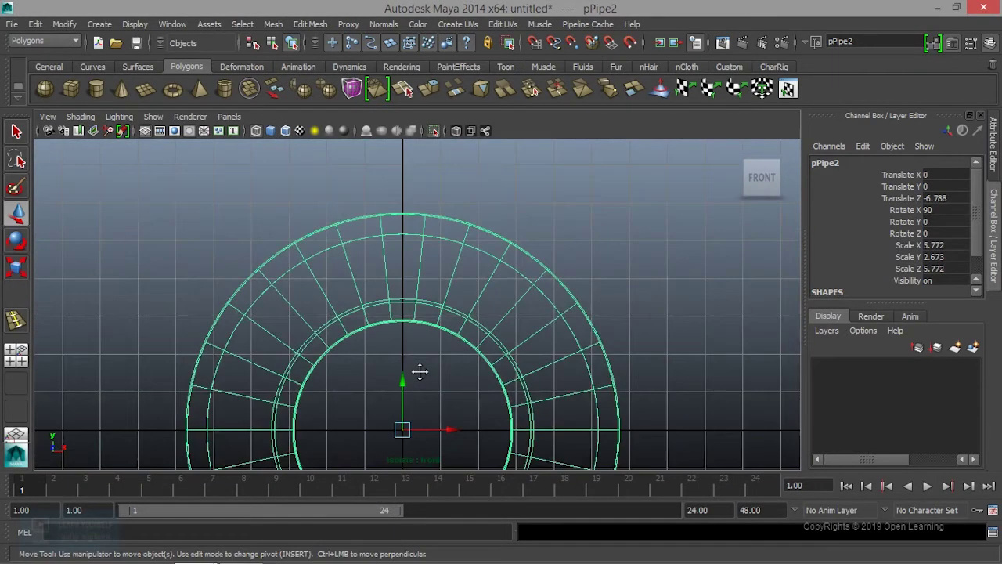
{"action": "key", "text": "1"}
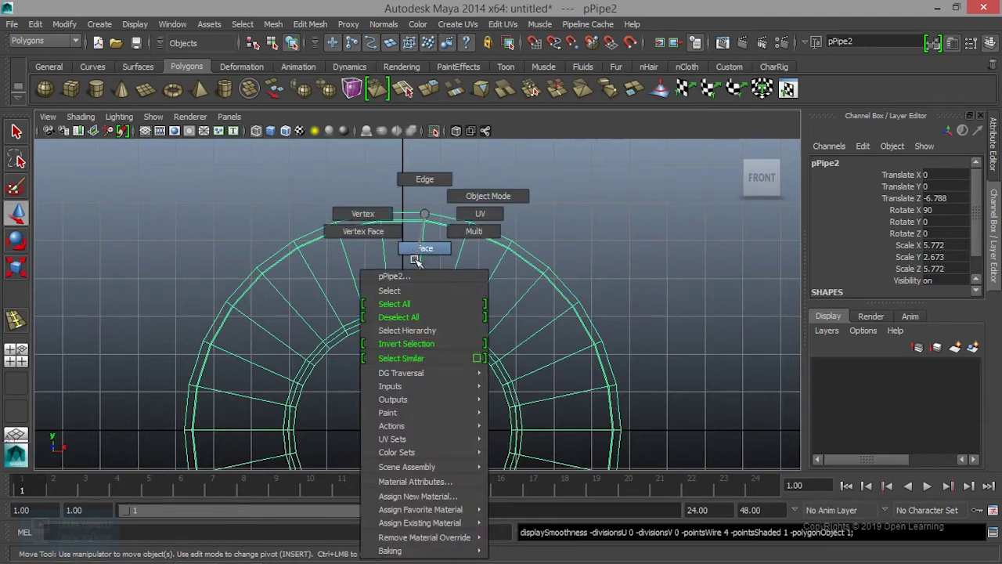
{"action": "right_click_drag", "start_coordinate": [422, 325], "coordinate": [415, 266]}
{"action": "left_click", "coordinate": [417, 283]}
{"action": "left_click_drag", "start_coordinate": [405, 318], "coordinate": [430, 368]}
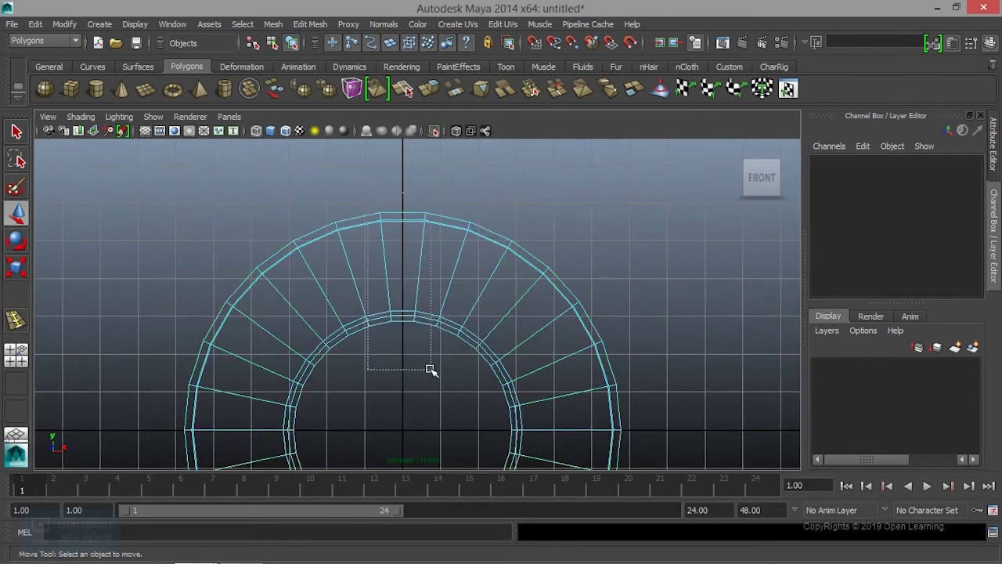
Add the right-side and lower-right face groups, undoing two unwanted additions.
{"action": "middle_click_drag", "start_coordinate": [427, 416], "coordinate": [431, 340], "text": "alt"}
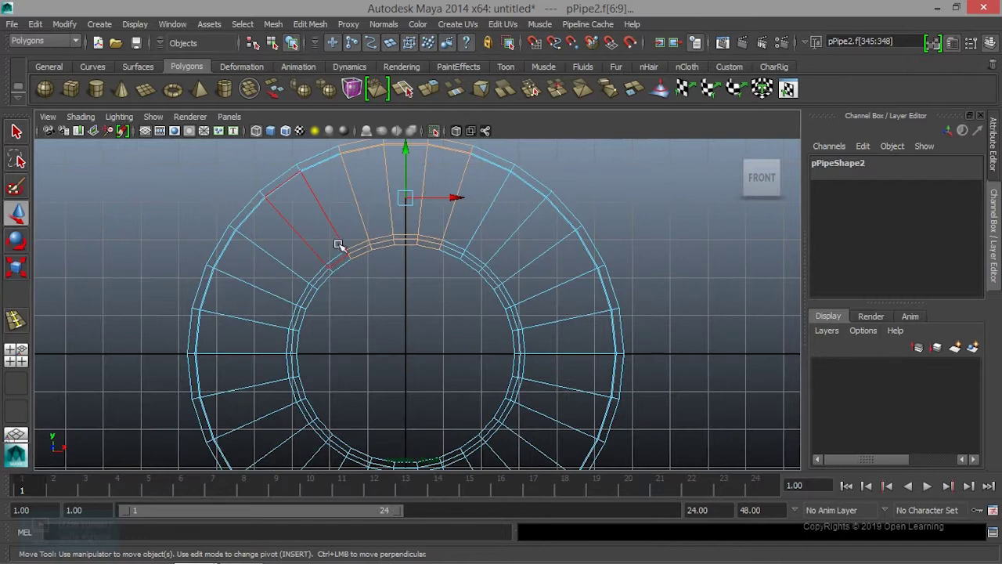
{"action": "scroll", "coordinate": [365, 369], "scroll_direction": "down", "scroll_amount": 1}
{"action": "middle_click_drag", "start_coordinate": [365, 369], "coordinate": [326, 361], "text": "alt"}
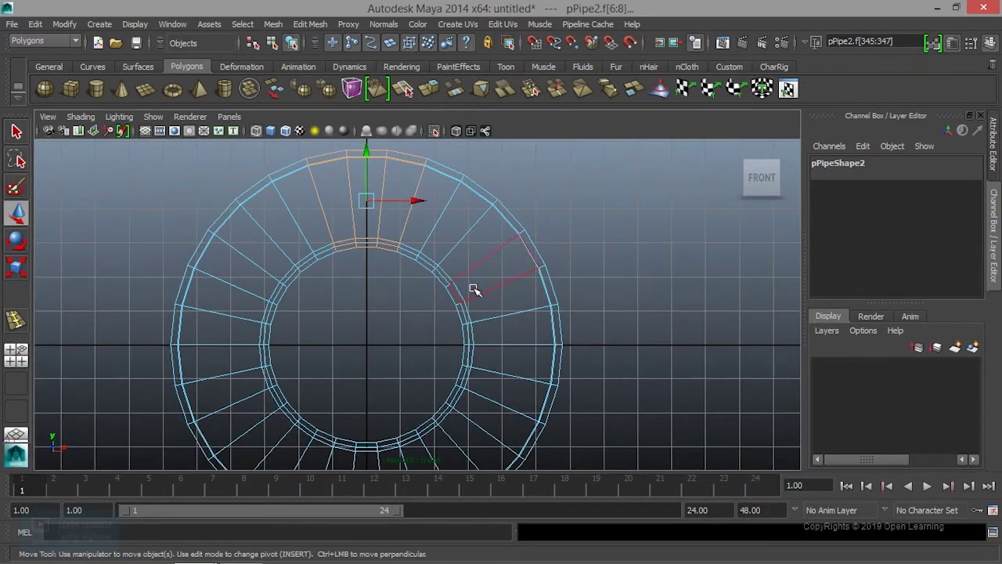
{"action": "left_click_drag", "start_coordinate": [517, 311], "coordinate": [590, 344], "text": "shift"}
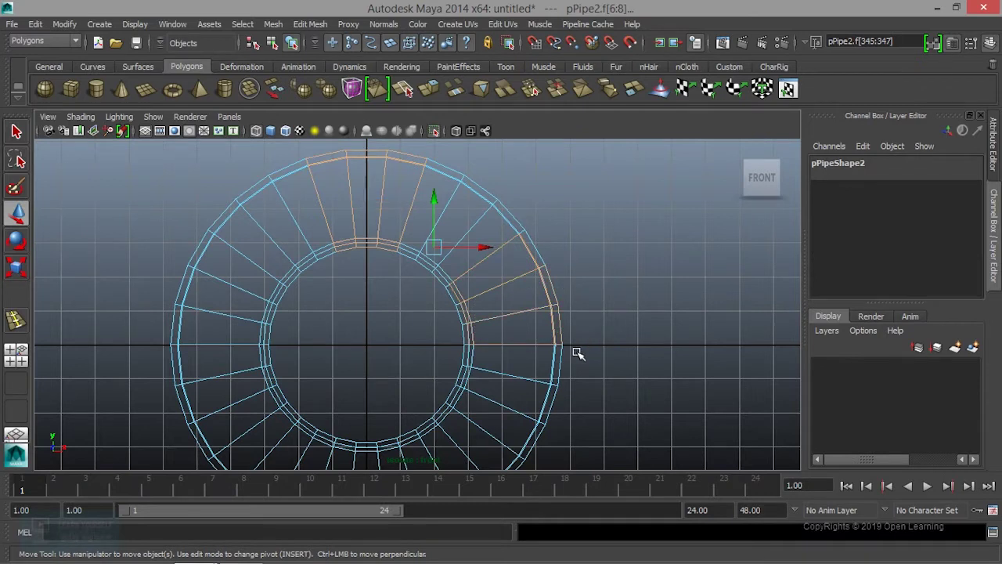
{"action": "left_click_drag", "start_coordinate": [467, 303], "coordinate": [499, 331], "text": "shift"}
{"action": "middle_click_drag", "start_coordinate": [563, 405], "coordinate": [578, 279], "text": "alt"}
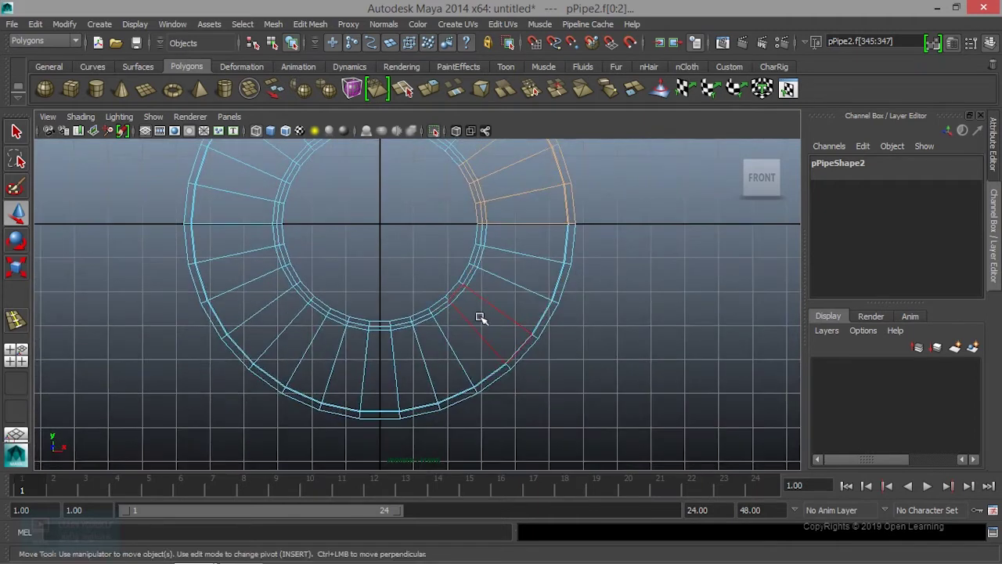
{"action": "left_click_drag", "start_coordinate": [426, 300], "coordinate": [532, 402]}
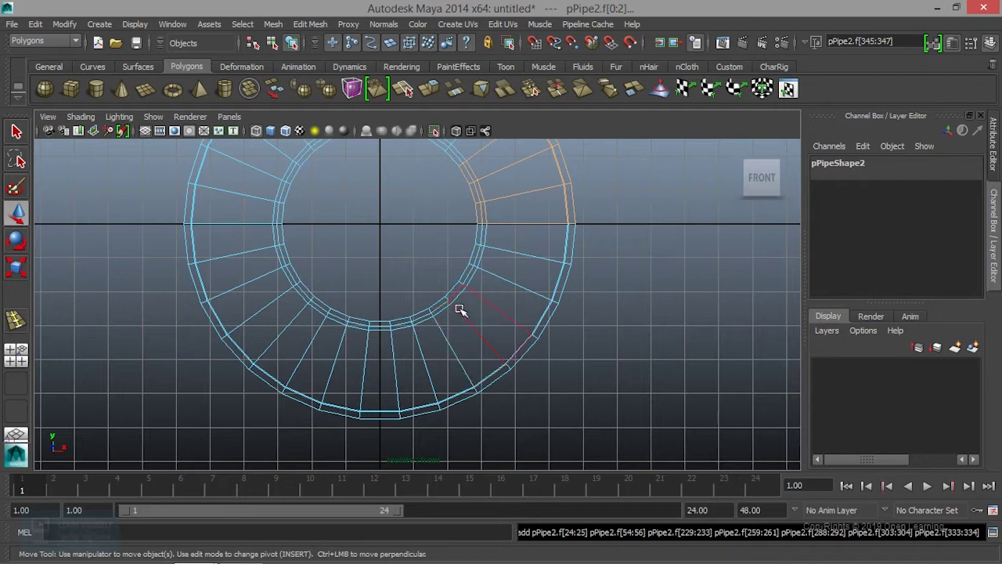
{"action": "mouse_move", "coordinate": [414, 300]}
{"action": "left_mouse_down"}
{"action": "mouse_move", "coordinate": [463, 342]}
{"action": "mouse_move", "coordinate": [471, 365]}
{"action": "left_mouse_up"}
{"action": "mouse_move", "coordinate": [320, 288]}
{"action": "left_mouse_down", "text": "shift"}
{"action": "mouse_move", "coordinate": [392, 380]}
{"action": "mouse_move", "coordinate": [425, 447]}
{"action": "left_mouse_up", "text": "shift"}
{"action": "key", "text": "ctrl+z"}
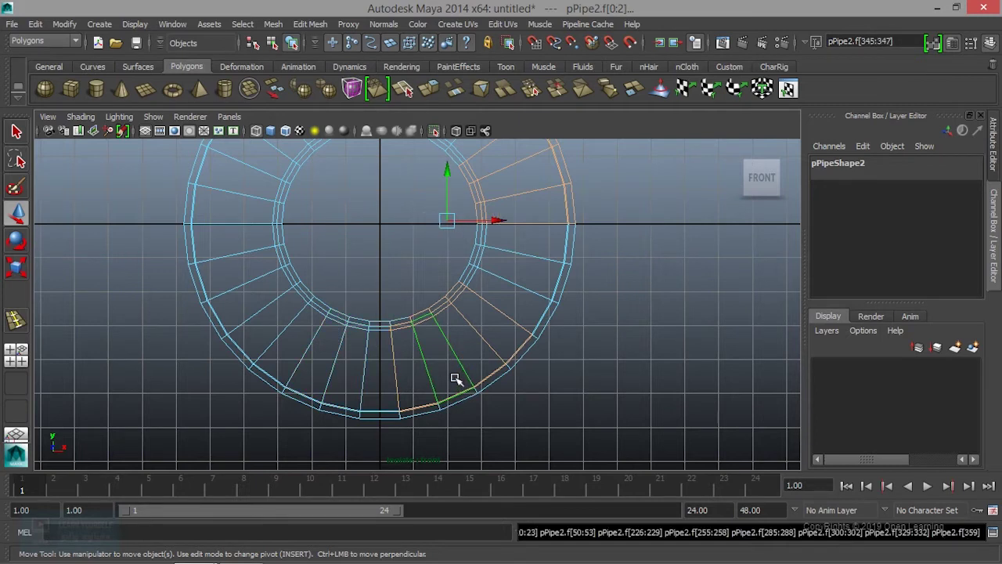
{"action": "key", "text": "ctrl+z"}
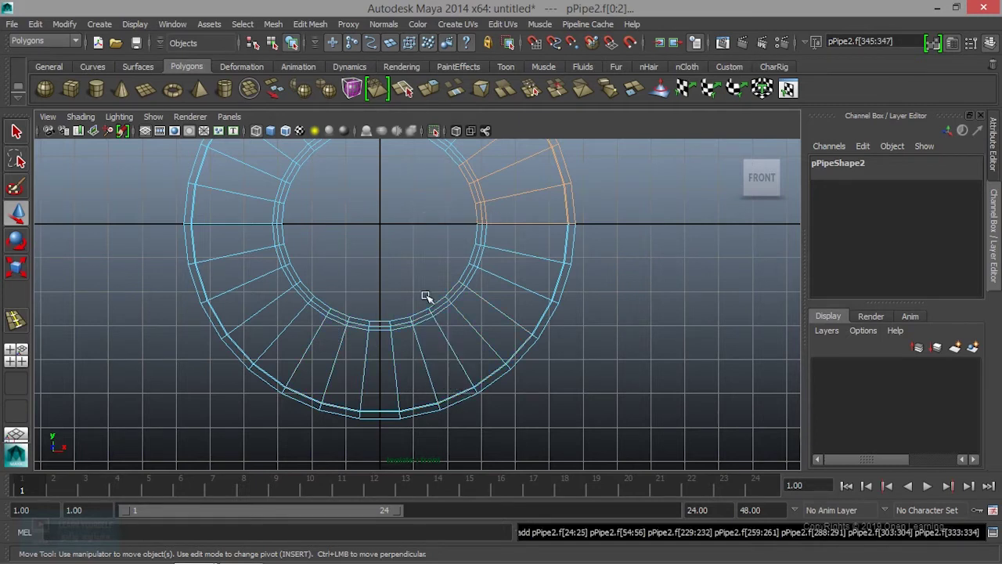
Add further face groups around the lower and lower-left parts of the ring.
{"action": "middle_click_drag", "start_coordinate": [486, 328], "coordinate": [485, 436], "text": "alt"}
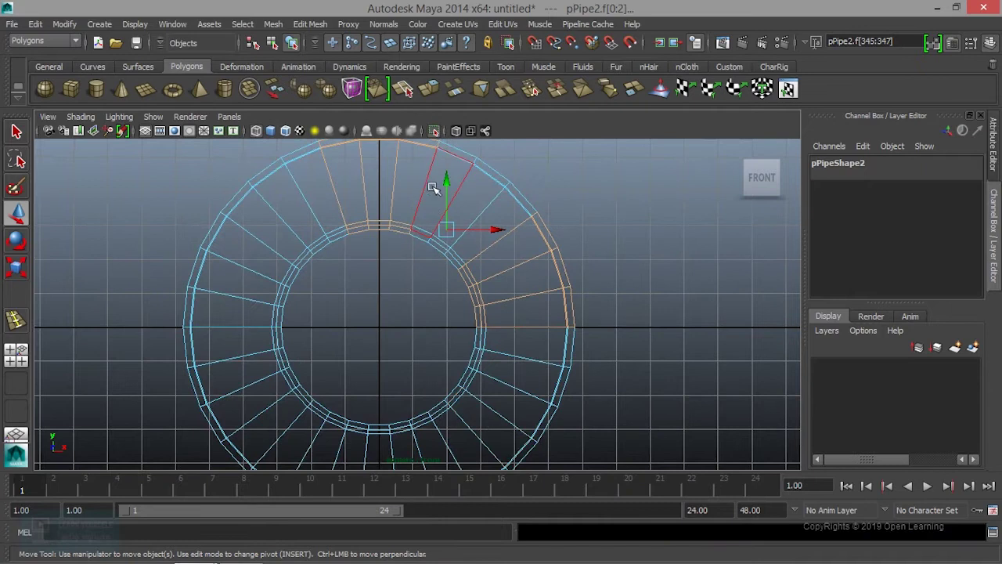
{"action": "middle_click_drag", "start_coordinate": [555, 347], "coordinate": [541, 230], "text": "alt"}
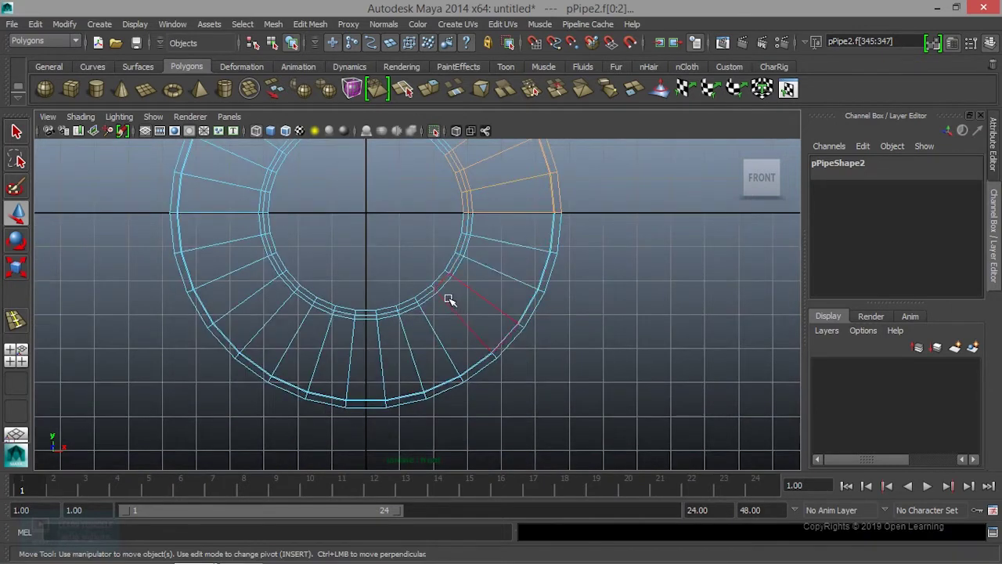
{"action": "left_click_drag", "start_coordinate": [396, 285], "coordinate": [402, 286], "text": "shift"}
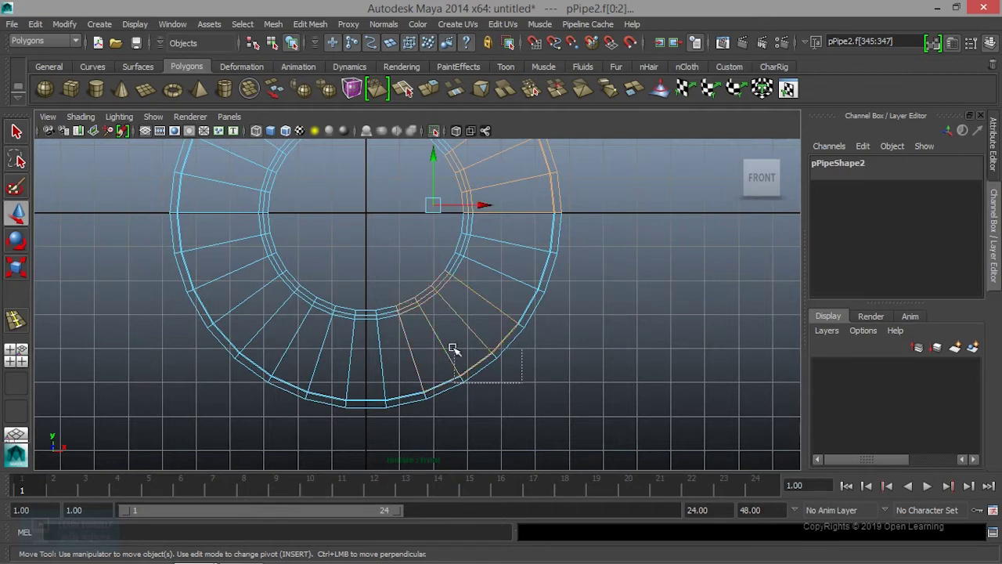
{"action": "mouse_move", "coordinate": [511, 431]}
{"action": "middle_mouse_down", "text": "alt"}
{"action": "mouse_move", "coordinate": [530, 440]}
{"action": "mouse_move", "coordinate": [606, 434]}
{"action": "middle_mouse_up", "text": "alt"}
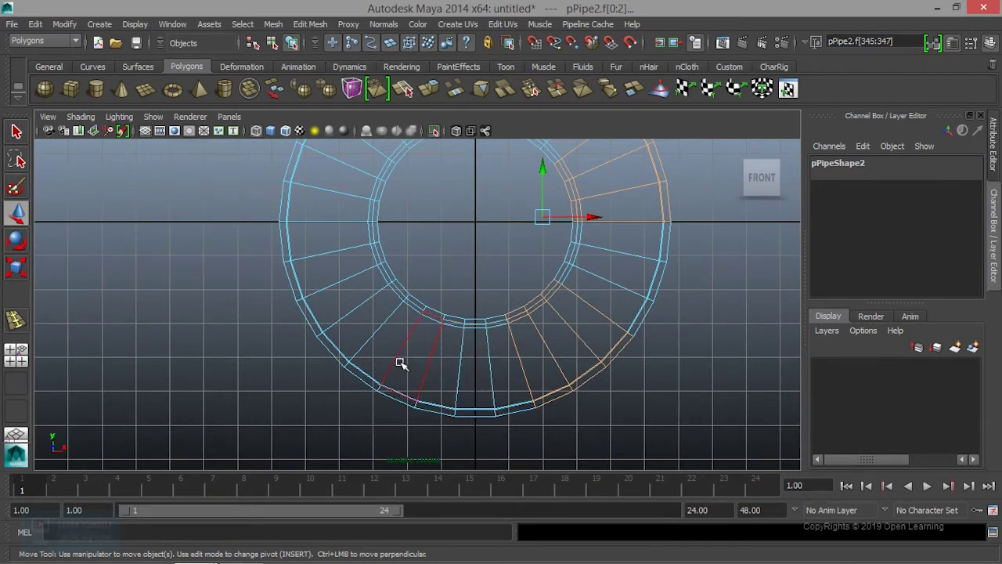
{"action": "left_click_drag", "start_coordinate": [386, 323], "coordinate": [377, 312], "text": "shift"}
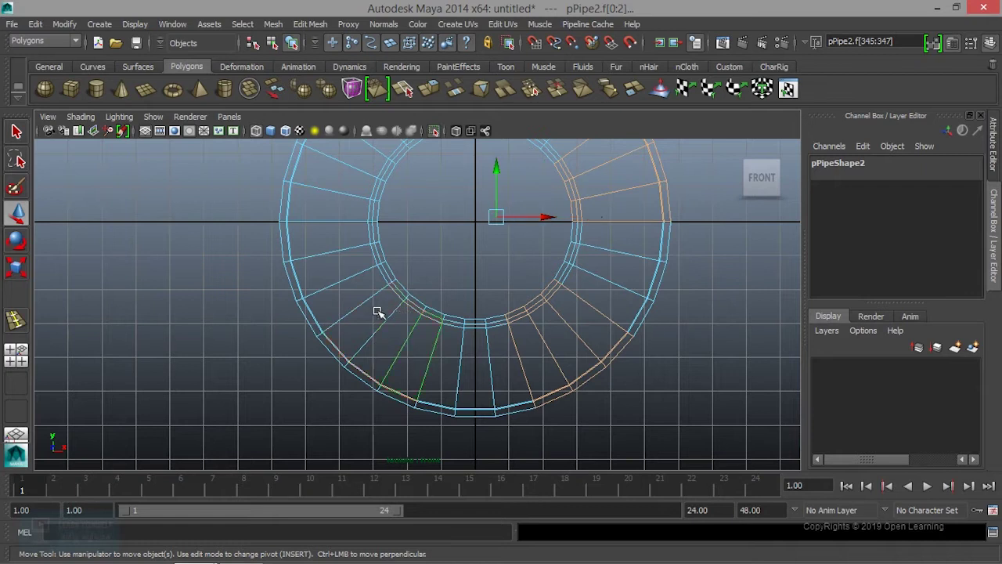
{"action": "left_click_drag", "start_coordinate": [398, 279], "coordinate": [428, 320], "text": "shift"}
{"action": "left_click_drag", "start_coordinate": [343, 408], "coordinate": [395, 419], "text": "shift"}
Zoom out to see the whole ring and switch to the four-view layout.
{"action": "mouse_move", "coordinate": [396, 419]}
{"action": "middle_mouse_down", "text": "alt"}
{"action": "mouse_move", "coordinate": [459, 396]}
{"action": "mouse_move", "coordinate": [471, 425]}
{"action": "middle_mouse_up", "text": "alt"}
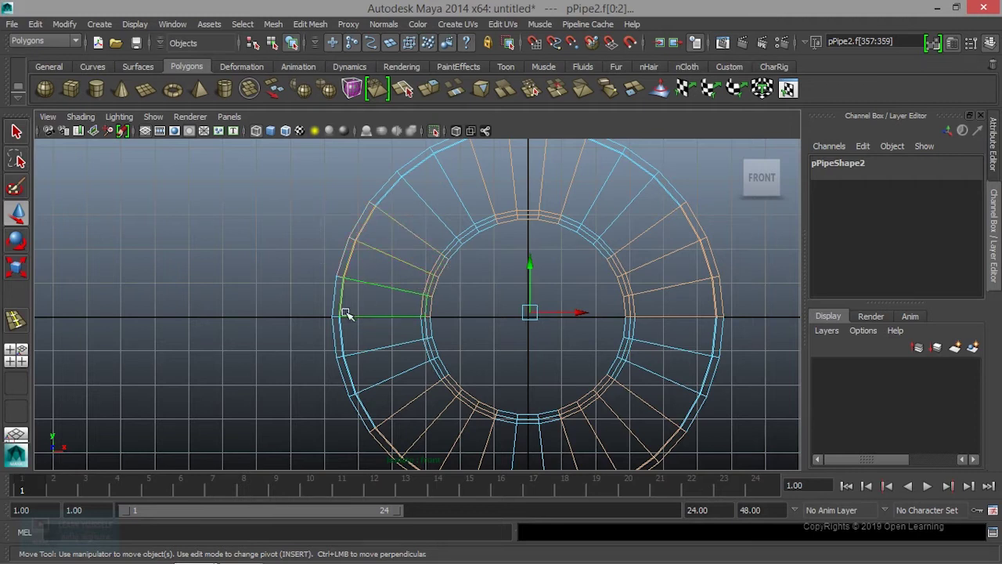
{"action": "middle_click_drag", "start_coordinate": [400, 289], "coordinate": [373, 340], "text": "alt"}
{"action": "scroll", "coordinate": [423, 279], "scroll_direction": "down", "scroll_amount": 1}
{"action": "scroll", "coordinate": [449, 353], "scroll_direction": "down", "scroll_amount": 3}
{"action": "key", "text": "space"}
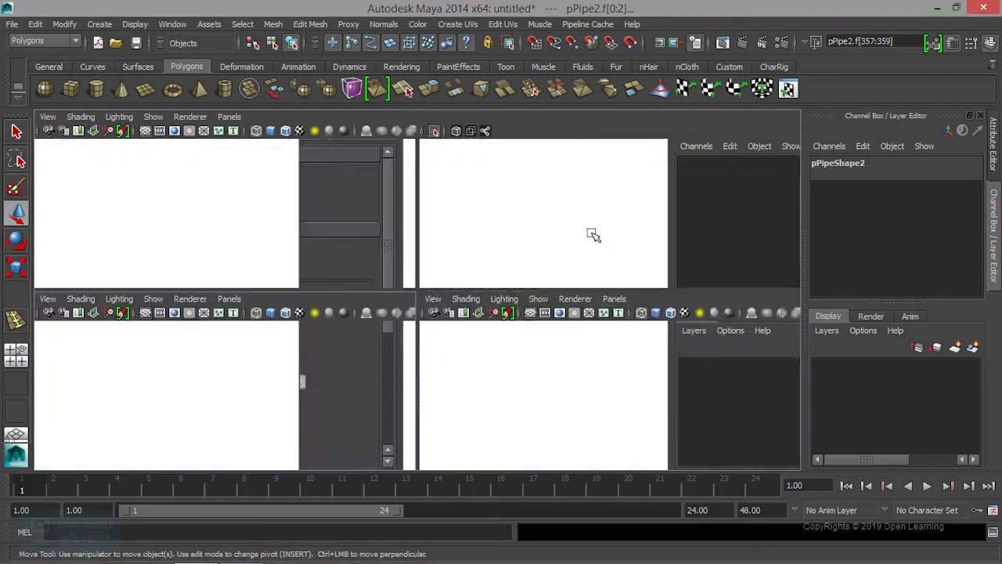
Extract the selected pipe faces into separate tread-block pieces in Object Mode.
{"action": "key", "text": "space"}
{"action": "mouse_move", "coordinate": [563, 248]}
{"action": "left_mouse_down", "text": "alt"}
{"action": "mouse_move", "coordinate": [581, 273]}
{"action": "mouse_move", "coordinate": [379, 332]}
{"action": "mouse_move", "coordinate": [541, 309]}
{"action": "mouse_move", "coordinate": [174, 304]}
{"action": "mouse_move", "coordinate": [421, 325]}
{"action": "mouse_move", "coordinate": [342, 335]}
{"action": "mouse_move", "coordinate": [329, 291]}
{"action": "mouse_move", "coordinate": [427, 336]}
{"action": "mouse_move", "coordinate": [465, 369]}
{"action": "mouse_move", "coordinate": [538, 339]}
{"action": "left_mouse_up", "text": "alt"}
{"action": "mouse_move", "coordinate": [432, 261]}
{"action": "left_mouse_down", "text": "alt"}
{"action": "mouse_move", "coordinate": [447, 320]}
{"action": "mouse_move", "coordinate": [365, 336]}
{"action": "mouse_move", "coordinate": [409, 271]}
{"action": "mouse_move", "coordinate": [458, 257]}
{"action": "left_mouse_up", "text": "alt"}
{"action": "right_click_drag", "start_coordinate": [458, 257], "coordinate": [523, 195]}
{"action": "left_click", "coordinate": [454, 255]}
{"action": "scroll", "coordinate": [425, 313], "scroll_direction": "down", "scroll_amount": 3}
{"action": "scroll", "coordinate": [406, 317], "scroll_direction": "down", "scroll_amount": 3}
{"action": "left_click_drag", "start_coordinate": [406, 317], "coordinate": [441, 311], "text": "alt"}
{"action": "key", "text": "ctrl+d"}
{"action": "middle_click_drag", "start_coordinate": [443, 276], "coordinate": [517, 172]}
Select one tread block and show it alone with Isolate Select.
{"action": "left_click", "coordinate": [472, 290]}
{"action": "mouse_move", "coordinate": [472, 291]}
{"action": "left_mouse_down", "text": "alt"}
{"action": "mouse_move", "coordinate": [601, 316]}
{"action": "mouse_move", "coordinate": [528, 259]}
{"action": "mouse_move", "coordinate": [473, 271]}
{"action": "left_mouse_up", "text": "alt"}
{"action": "left_click", "coordinate": [487, 281]}
{"action": "mouse_move", "coordinate": [473, 270]}
{"action": "right_mouse_down", "text": "alt"}
{"action": "mouse_move", "coordinate": [454, 367]}
{"action": "mouse_move", "coordinate": [568, 340]}
{"action": "right_mouse_up", "text": "alt"}
{"action": "key", "text": "ctrl+1"}
{"action": "left_click_drag", "start_coordinate": [568, 340], "coordinate": [491, 334], "text": "alt"}
{"action": "mouse_move", "coordinate": [470, 240]}
{"action": "left_mouse_down", "text": "alt"}
{"action": "mouse_move", "coordinate": [368, 297]}
{"action": "mouse_move", "coordinate": [425, 279]}
{"action": "mouse_move", "coordinate": [448, 247]}
{"action": "left_mouse_up", "text": "alt"}
Select an edge on the block's open border and open the Edit Mesh menu.
{"action": "right_click_drag", "start_coordinate": [448, 248], "coordinate": [447, 175]}
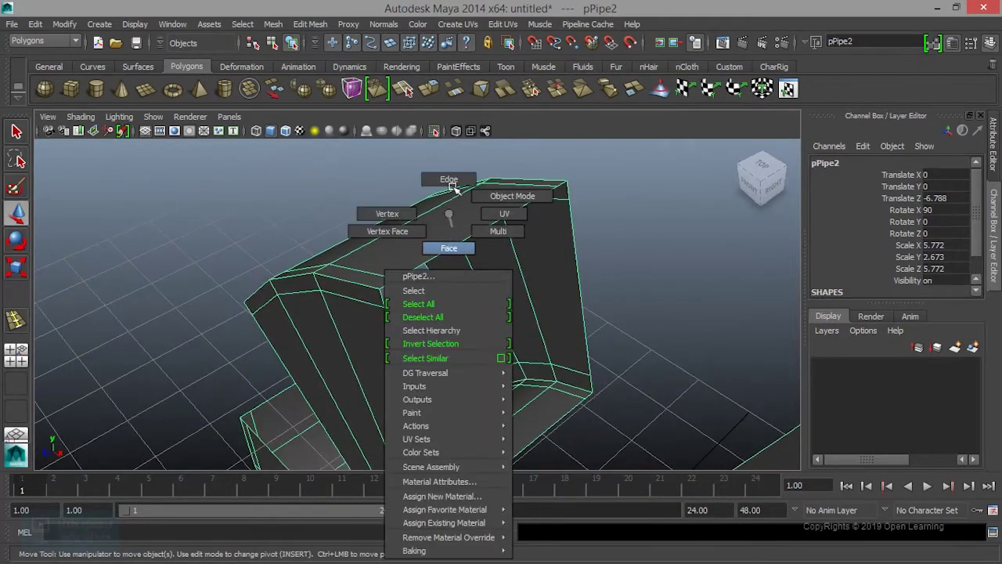
{"action": "left_click", "coordinate": [477, 234]}
{"action": "scroll", "coordinate": [478, 266], "scroll_direction": "down", "scroll_amount": 3}
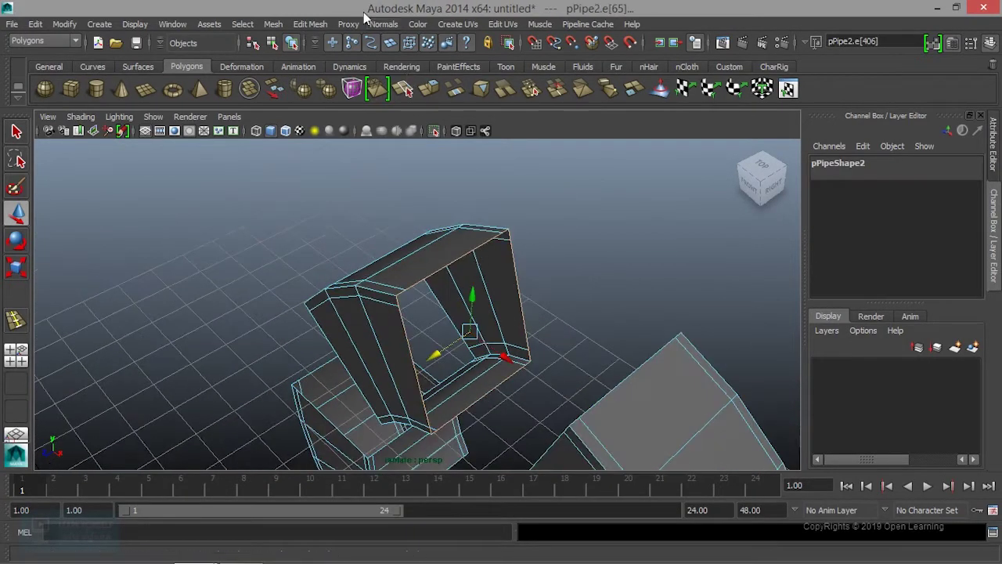
{"action": "left_click", "coordinate": [311, 26]}
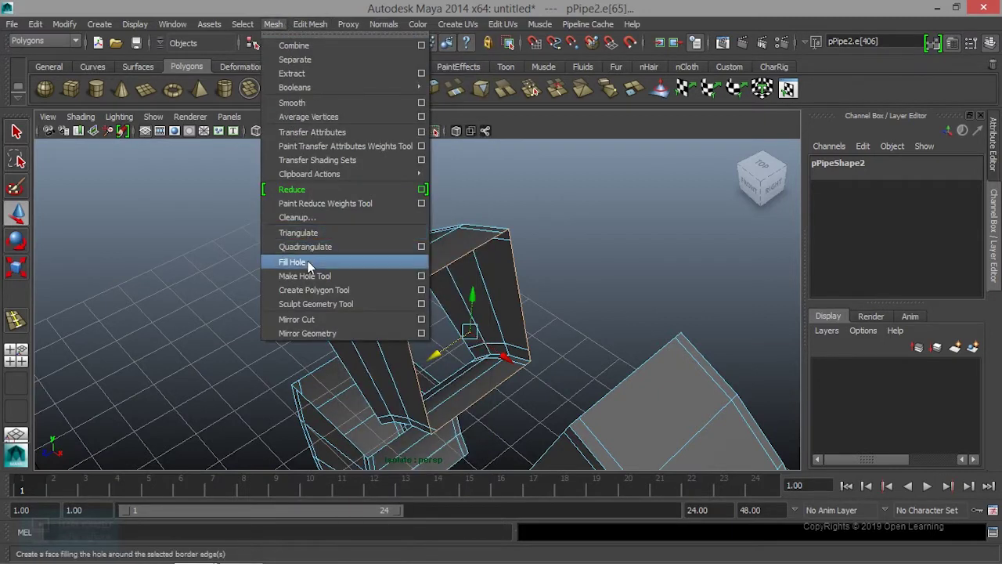
Apply Fill Hole to each open border of the tread blocks, repeating it with G.
{"action": "left_click", "coordinate": [307, 261]}
{"action": "mouse_move", "coordinate": [391, 287]}
{"action": "left_mouse_down", "text": "alt"}
{"action": "mouse_move", "coordinate": [498, 284]}
{"action": "mouse_move", "coordinate": [580, 240]}
{"action": "mouse_move", "coordinate": [492, 283]}
{"action": "left_mouse_up", "text": "alt"}
{"action": "key", "text": "g"}
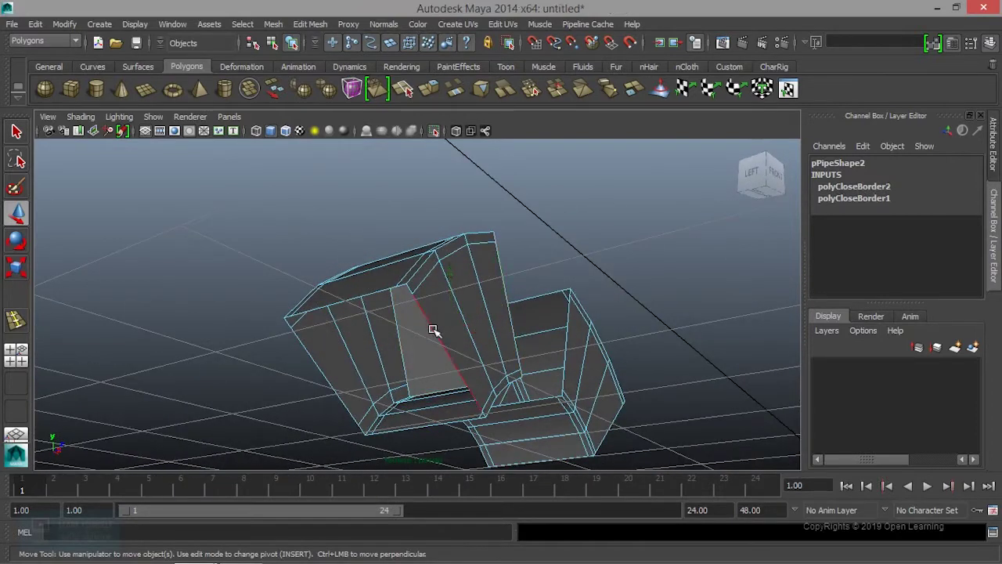
{"action": "left_click", "coordinate": [273, 25]}
{"action": "left_click", "coordinate": [333, 262]}
{"action": "mouse_move", "coordinate": [458, 306]}
{"action": "left_mouse_down", "text": "alt"}
{"action": "mouse_move", "coordinate": [425, 309]}
{"action": "mouse_move", "coordinate": [331, 353]}
{"action": "mouse_move", "coordinate": [453, 374]}
{"action": "left_mouse_up", "text": "alt"}
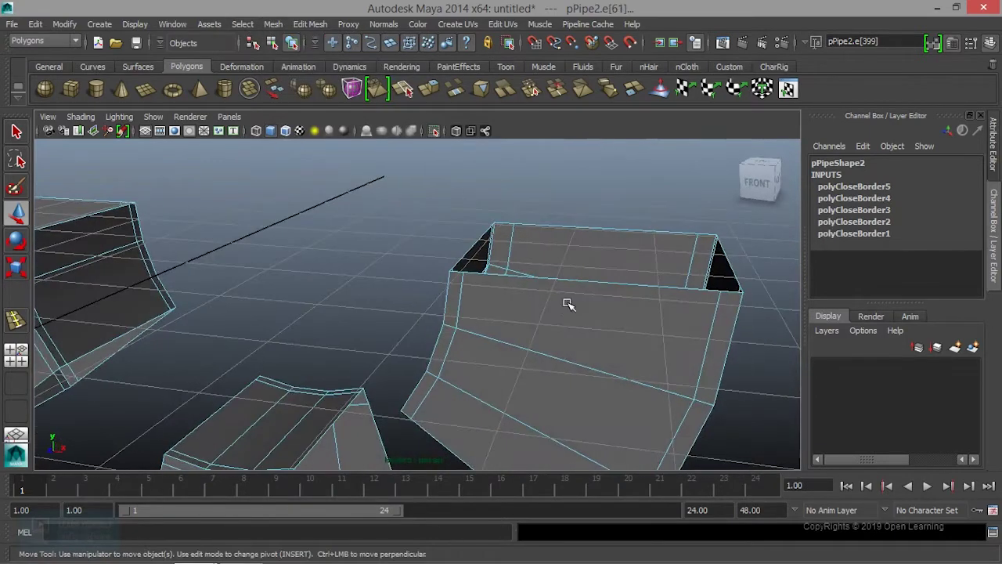
{"action": "key", "text": "g"}
{"action": "mouse_move", "coordinate": [561, 365]}
{"action": "left_mouse_down", "text": "alt"}
{"action": "mouse_move", "coordinate": [600, 290]}
{"action": "mouse_move", "coordinate": [517, 265]}
{"action": "left_mouse_up", "text": "alt"}
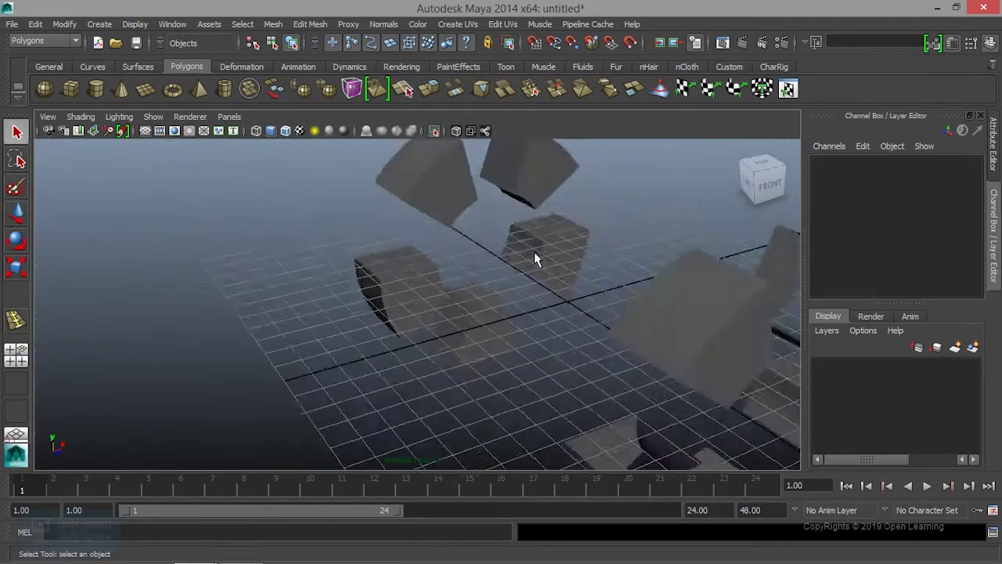
{"action": "mouse_move", "coordinate": [534, 252]}
{"action": "left_mouse_down", "text": "alt"}
{"action": "mouse_move", "coordinate": [402, 313]}
{"action": "mouse_move", "coordinate": [584, 299]}
{"action": "mouse_move", "coordinate": [603, 331]}
{"action": "mouse_move", "coordinate": [615, 259]}
{"action": "mouse_move", "coordinate": [488, 235]}
{"action": "mouse_move", "coordinate": [507, 329]}
{"action": "mouse_move", "coordinate": [316, 331]}
{"action": "mouse_move", "coordinate": [347, 324]}
{"action": "left_mouse_up", "text": "alt"}
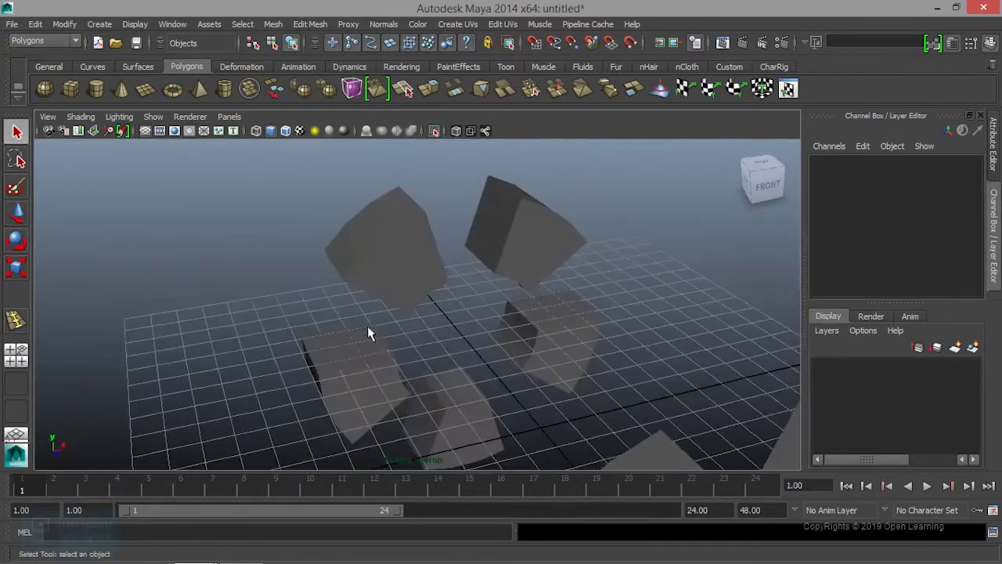
Delete pPipe3 and select the pPipe2 tread blocks.
{"action": "scroll", "coordinate": [472, 344], "scroll_direction": "down", "scroll_amount": 5}
{"action": "mouse_move", "coordinate": [472, 343]}
{"action": "left_mouse_down", "text": "alt"}
{"action": "mouse_move", "coordinate": [371, 253]}
{"action": "mouse_move", "coordinate": [501, 273]}
{"action": "mouse_move", "coordinate": [509, 347]}
{"action": "mouse_move", "coordinate": [614, 344]}
{"action": "mouse_move", "coordinate": [436, 326]}
{"action": "left_mouse_up", "text": "alt"}
{"action": "left_click", "coordinate": [446, 285]}
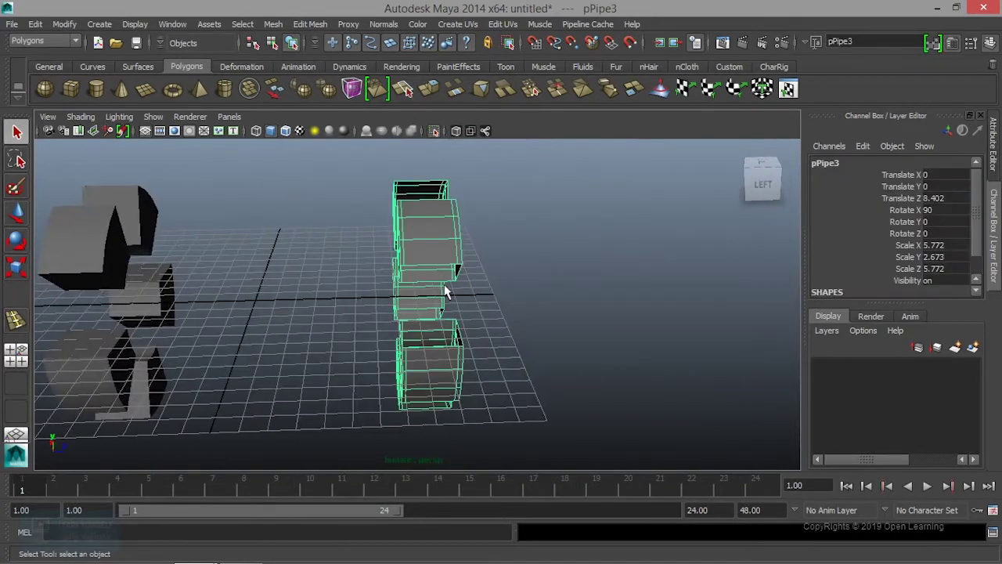
{"action": "key", "text": "Delete"}
{"action": "left_click", "coordinate": [78, 264]}
{"action": "mouse_move", "coordinate": [166, 310]}
{"action": "left_mouse_down", "text": "alt"}
{"action": "mouse_move", "coordinate": [345, 283]}
{"action": "mouse_move", "coordinate": [343, 314]}
{"action": "left_mouse_up", "text": "alt"}
Duplicate the tread blocks, move the copy to Z -2.278 and rotate it 21.387 on Z.
{"action": "key", "text": "ctrl+d"}
{"action": "scroll", "coordinate": [344, 317], "scroll_direction": "down", "scroll_amount": 5}
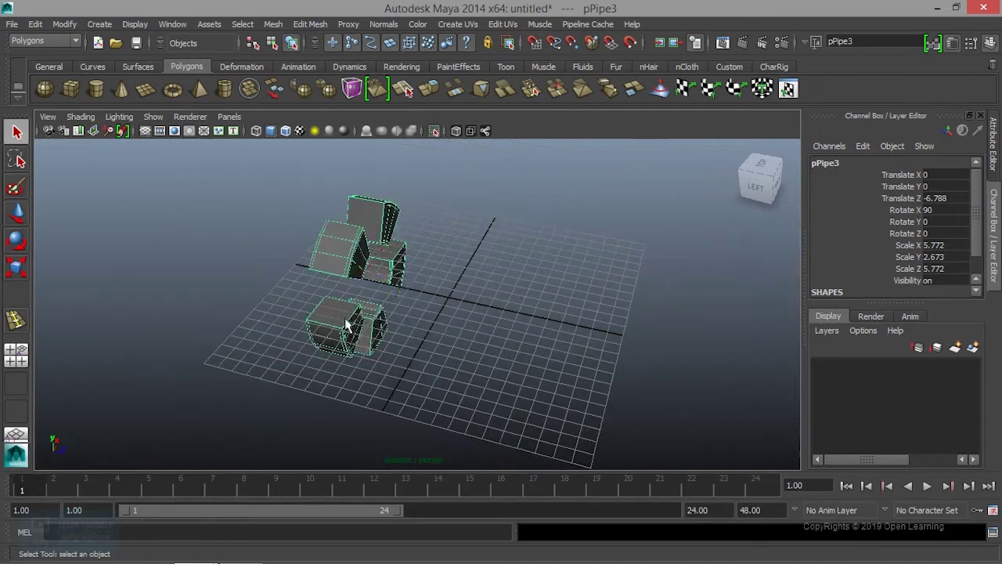
{"action": "mouse_move", "coordinate": [406, 289]}
{"action": "left_mouse_down"}
{"action": "mouse_move", "coordinate": [468, 300]}
{"action": "mouse_move", "coordinate": [399, 323]}
{"action": "left_mouse_up"}
{"action": "key", "text": "e"}
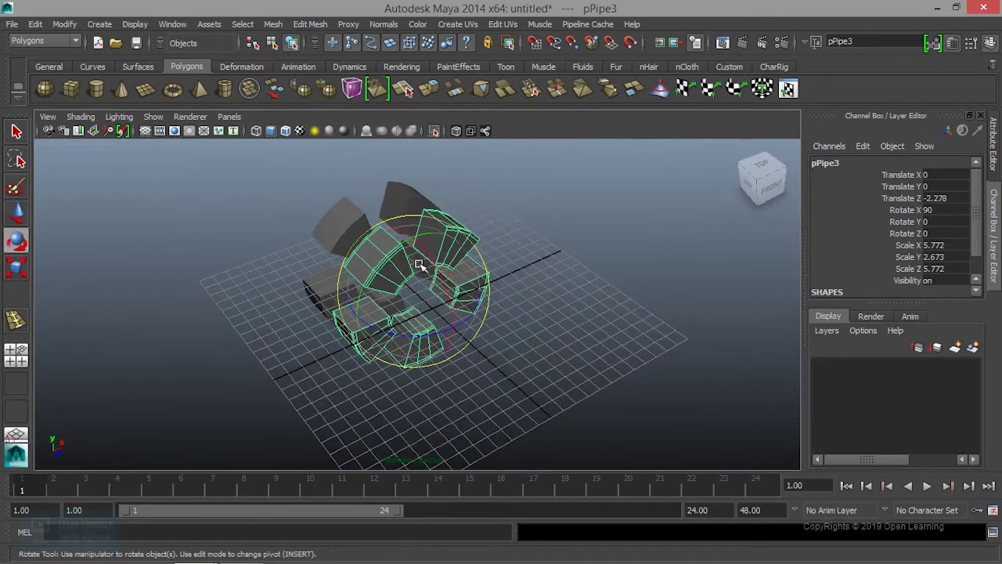
{"action": "mouse_move", "coordinate": [404, 239]}
{"action": "left_mouse_down"}
{"action": "mouse_move", "coordinate": [384, 250]}
{"action": "mouse_move", "coordinate": [450, 288]}
{"action": "mouse_move", "coordinate": [404, 305]}
{"action": "mouse_move", "coordinate": [423, 298]}
{"action": "mouse_move", "coordinate": [501, 313]}
{"action": "mouse_move", "coordinate": [473, 283]}
{"action": "left_mouse_up"}
{"action": "key", "text": "w"}
Undo that rotation and rotate the tread blocks on Z to about 37.6.
{"action": "scroll", "coordinate": [509, 316], "scroll_direction": "up", "scroll_amount": 5}
{"action": "key", "text": "e"}
{"action": "key", "text": "ctrl+z"}
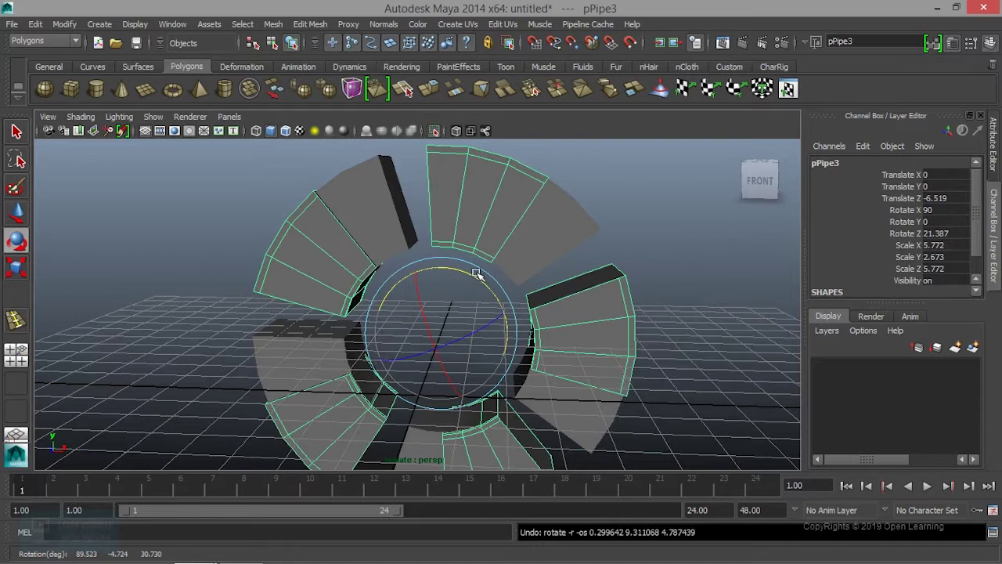
{"action": "left_click_drag", "start_coordinate": [473, 275], "coordinate": [456, 268]}
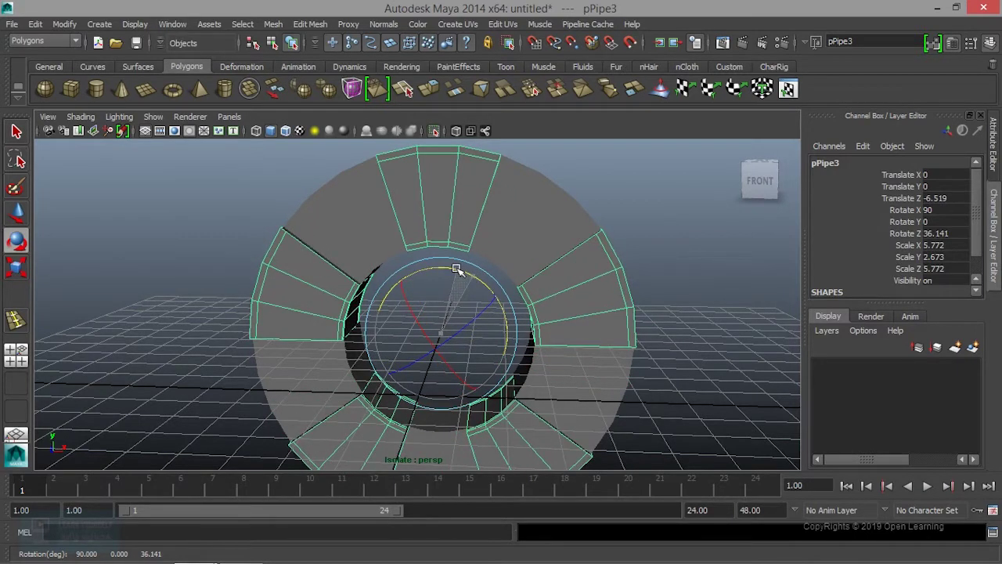
{"action": "scroll", "coordinate": [619, 286], "scroll_direction": "up", "scroll_amount": 1}
{"action": "scroll", "coordinate": [512, 287], "scroll_direction": "up", "scroll_amount": 1}
{"action": "scroll", "coordinate": [512, 287], "scroll_direction": "up", "scroll_amount": 1}
{"action": "scroll", "coordinate": [587, 313], "scroll_direction": "up", "scroll_amount": 1}
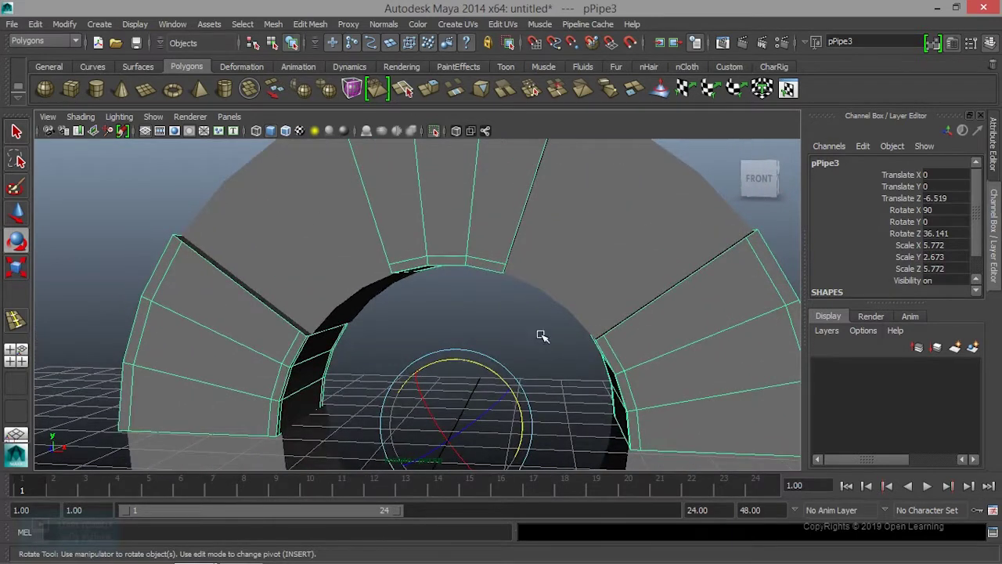
{"action": "scroll", "coordinate": [542, 335], "scroll_direction": "up", "scroll_amount": 2}
{"action": "mouse_move", "coordinate": [599, 349]}
{"action": "left_mouse_down", "text": "alt"}
{"action": "mouse_move", "coordinate": [584, 334]}
{"action": "mouse_move", "coordinate": [603, 343]}
{"action": "left_mouse_up", "text": "alt"}
{"action": "mouse_move", "coordinate": [490, 397]}
{"action": "left_mouse_down"}
{"action": "mouse_move", "coordinate": [559, 416]}
{"action": "mouse_move", "coordinate": [547, 417]}
{"action": "left_mouse_up"}
{"action": "key", "text": "space"}
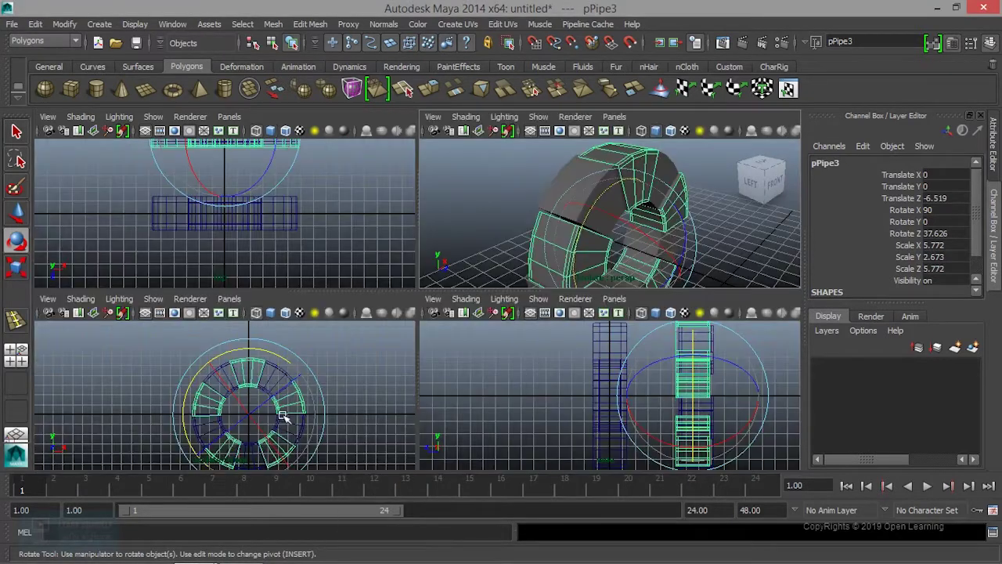
In the enlarged front view, rotate the tread blocks back to Rotate Z 36.056.
{"action": "key", "text": "space"}
{"action": "right_click_drag", "start_coordinate": [314, 414], "coordinate": [393, 413], "text": "alt"}
{"action": "middle_click_drag", "start_coordinate": [393, 414], "coordinate": [400, 365], "text": "alt"}
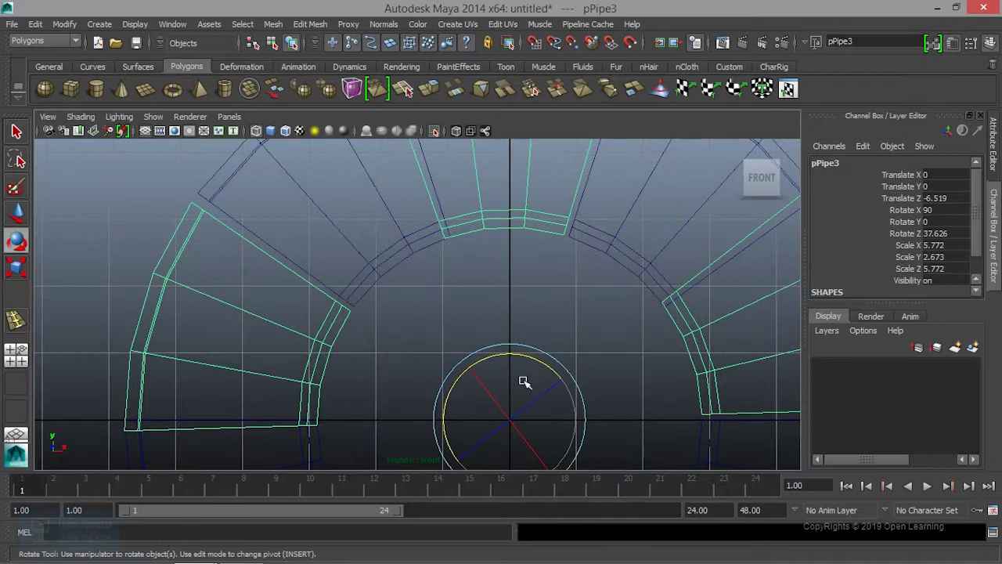
{"action": "left_click_drag", "start_coordinate": [523, 359], "coordinate": [526, 357]}
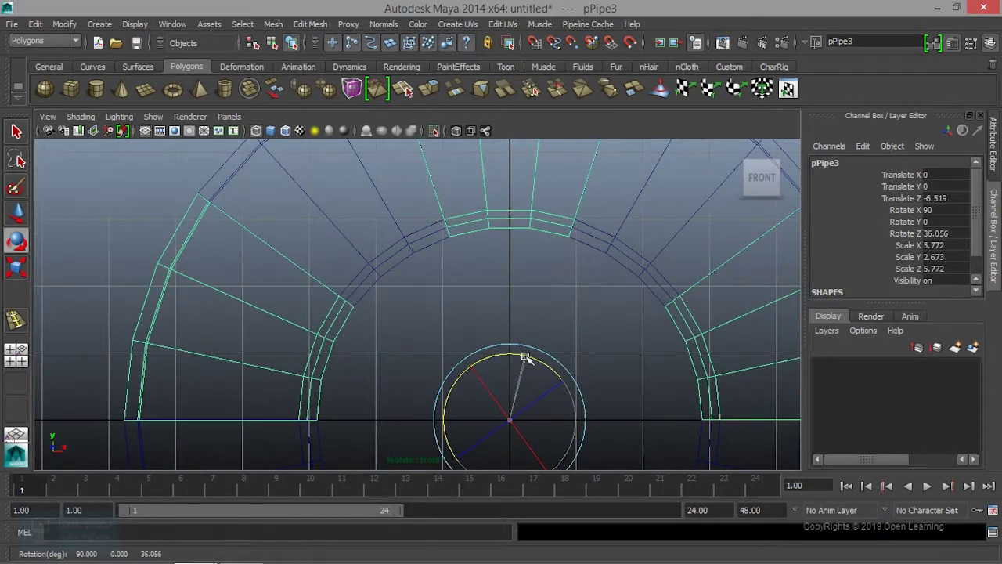
{"action": "scroll", "coordinate": [587, 329], "scroll_direction": "down", "scroll_amount": 3}
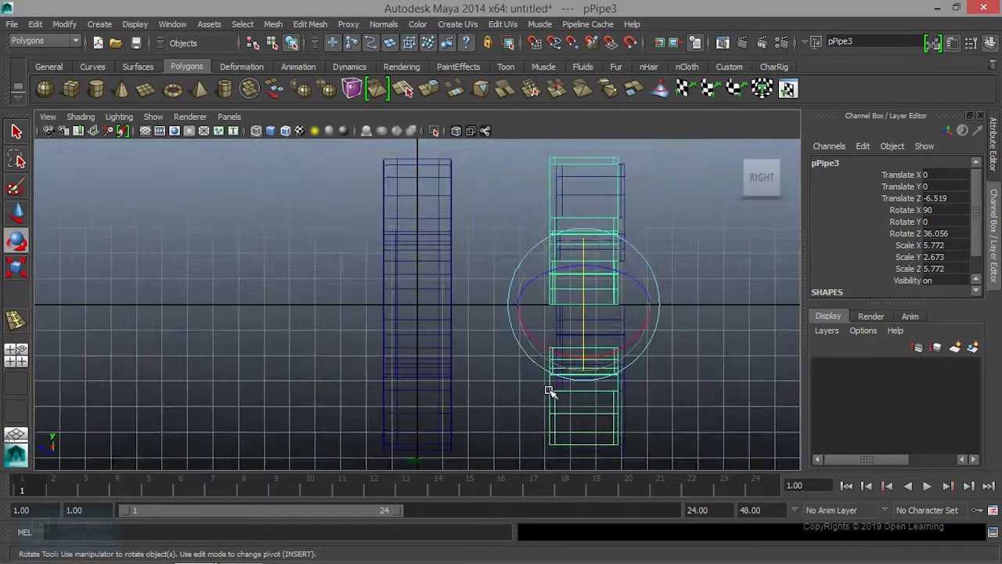
{"action": "scroll", "coordinate": [548, 391], "scroll_direction": "up", "scroll_amount": 2}
Nudge the tread pipe along Z to -6.789, then deselect it.
{"action": "key", "text": "w"}
{"action": "left_click_drag", "start_coordinate": [583, 304], "coordinate": [592, 305]}
{"action": "left_click", "coordinate": [502, 348]}
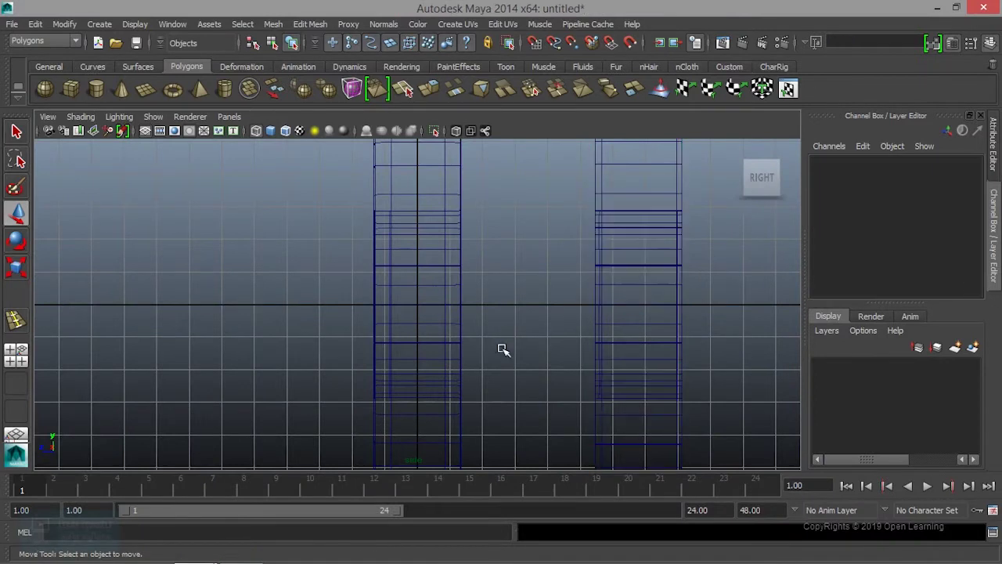
{"action": "scroll", "coordinate": [503, 350], "scroll_direction": "down", "scroll_amount": 2}
Check the result in shaded display, then return to wireframe in a single perspective view.
{"action": "key", "text": "5"}
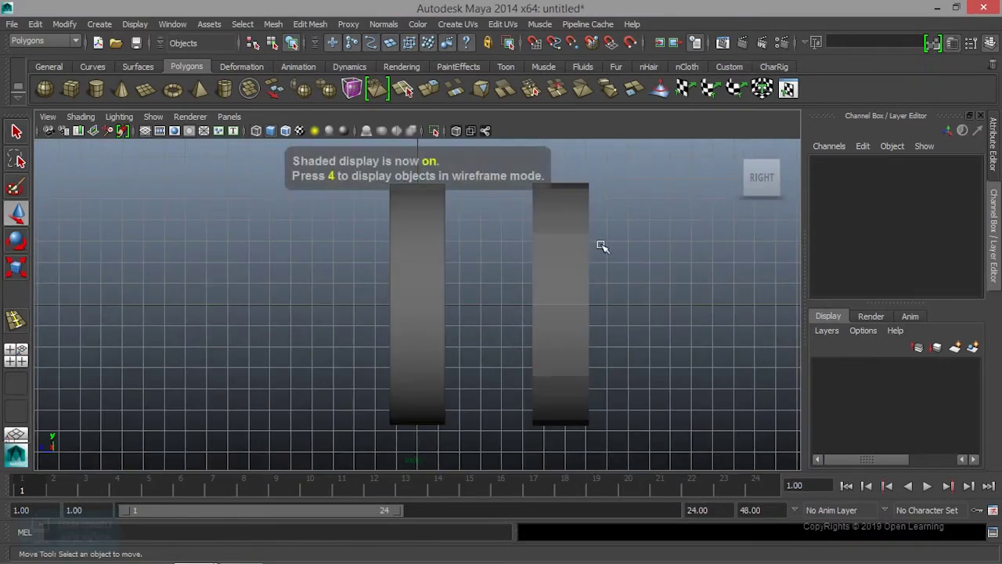
{"action": "key", "text": "space"}
{"action": "key", "text": "space"}
{"action": "key", "text": "4"}
{"action": "scroll", "coordinate": [517, 297], "scroll_direction": "down", "scroll_amount": 2}
{"action": "scroll", "coordinate": [501, 309], "scroll_direction": "down", "scroll_amount": 2}
Select pPipe3 together with pPipe2.
{"action": "left_click", "coordinate": [469, 296]}
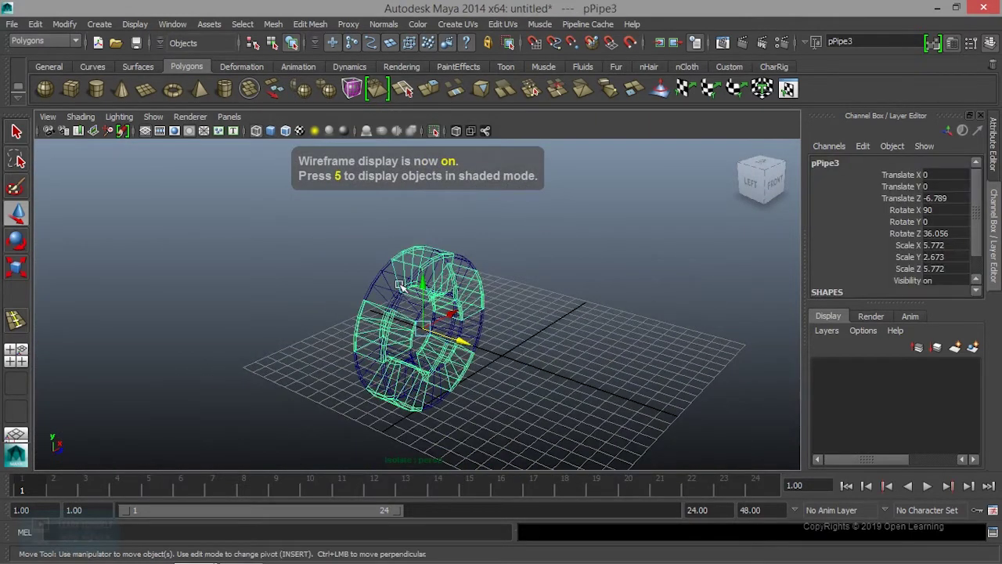
{"action": "scroll", "coordinate": [450, 325], "scroll_direction": "up", "scroll_amount": 3}
{"action": "left_click", "coordinate": [473, 196], "text": "shift"}
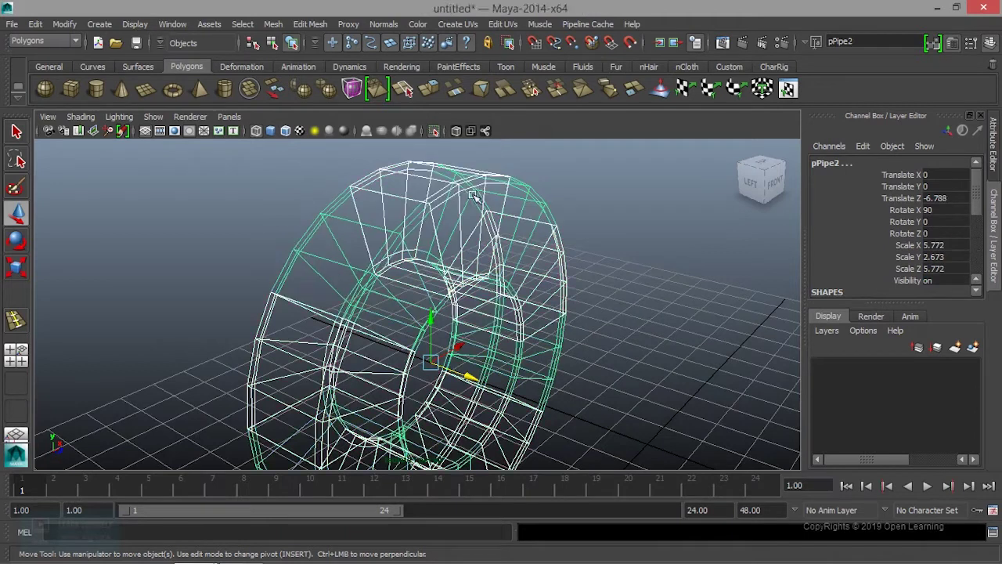
{"action": "scroll", "coordinate": [502, 248], "scroll_direction": "down", "scroll_amount": 1}
{"action": "left_click", "coordinate": [524, 254]}
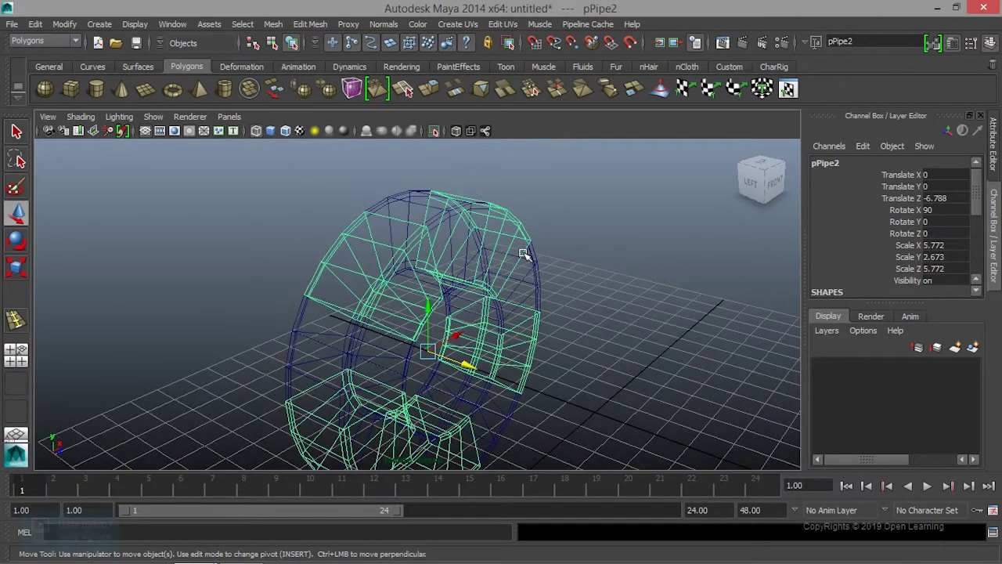
{"action": "left_click", "coordinate": [531, 274]}
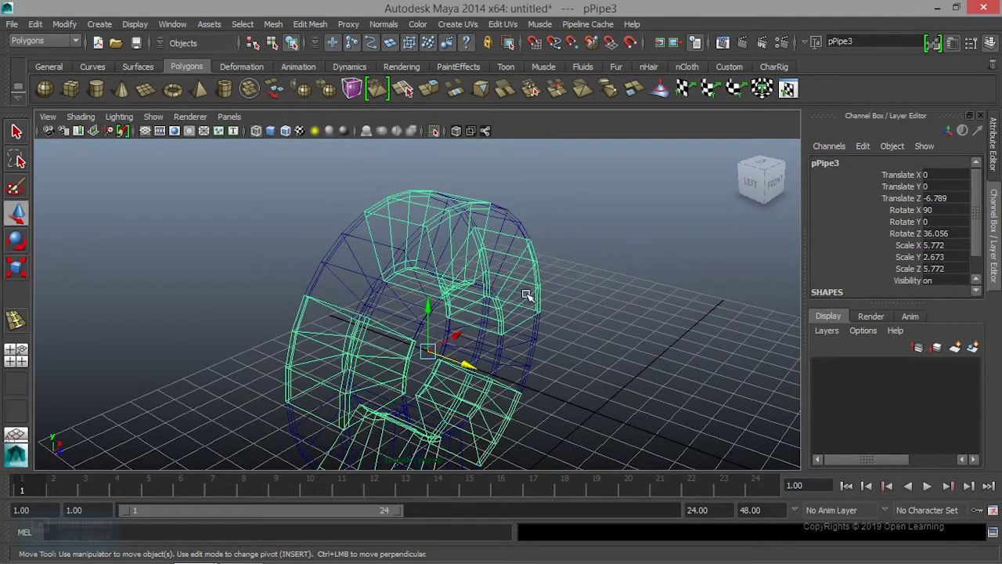
{"action": "left_click", "coordinate": [513, 223], "text": "shift"}
Reframe the view on the whole wheel and select the right-hand pipe pPipe1.
{"action": "mouse_move", "coordinate": [515, 235]}
{"action": "left_mouse_down", "text": "alt"}
{"action": "mouse_move", "coordinate": [492, 329]}
{"action": "mouse_move", "coordinate": [559, 428]}
{"action": "left_mouse_up", "text": "alt"}
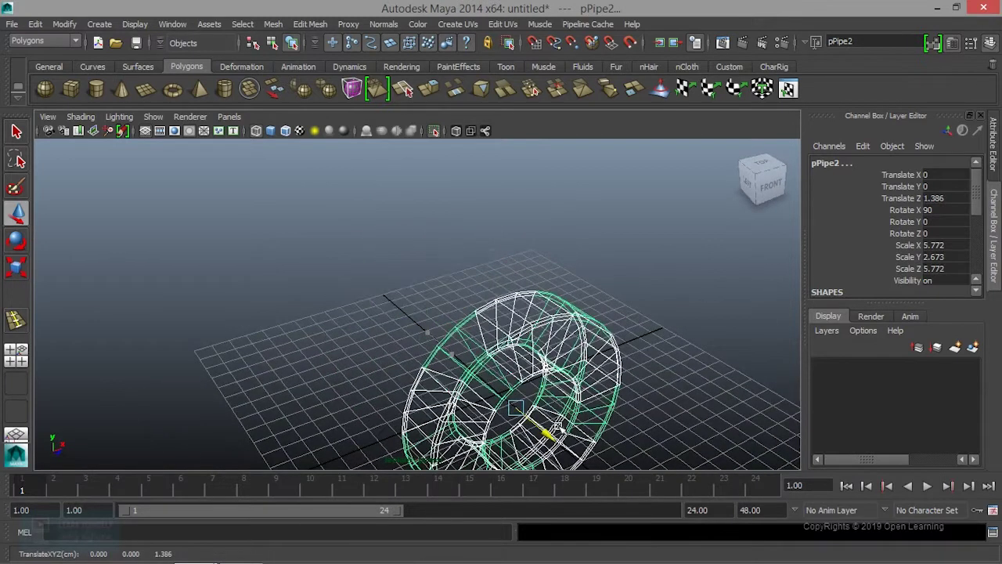
{"action": "middle_click_drag", "start_coordinate": [569, 416], "coordinate": [540, 219], "text": "alt"}
{"action": "scroll", "coordinate": [530, 298], "scroll_direction": "down", "scroll_amount": 3}
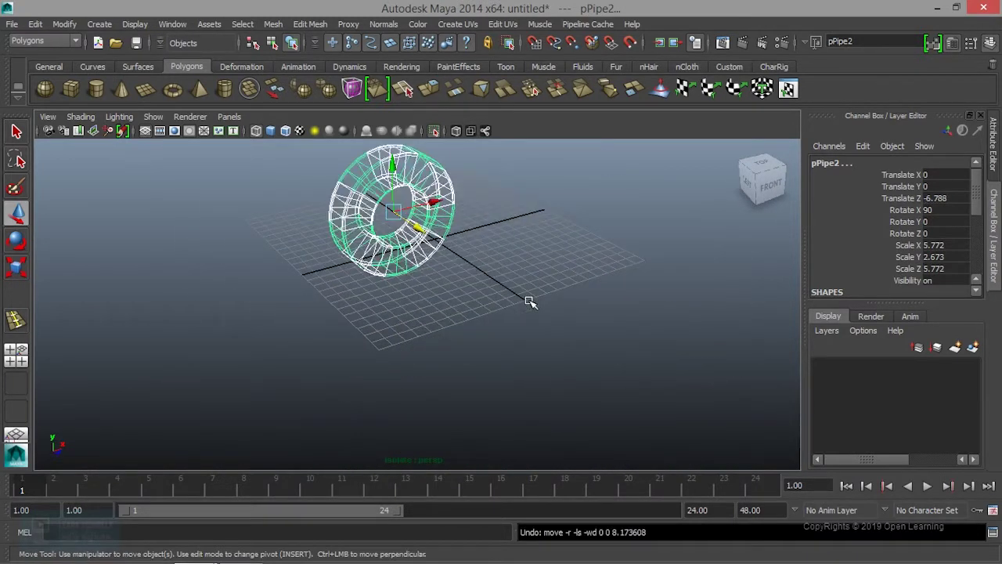
{"action": "left_click", "coordinate": [491, 276]}
{"action": "middle_click_drag", "start_coordinate": [491, 276], "coordinate": [454, 378], "text": "alt"}
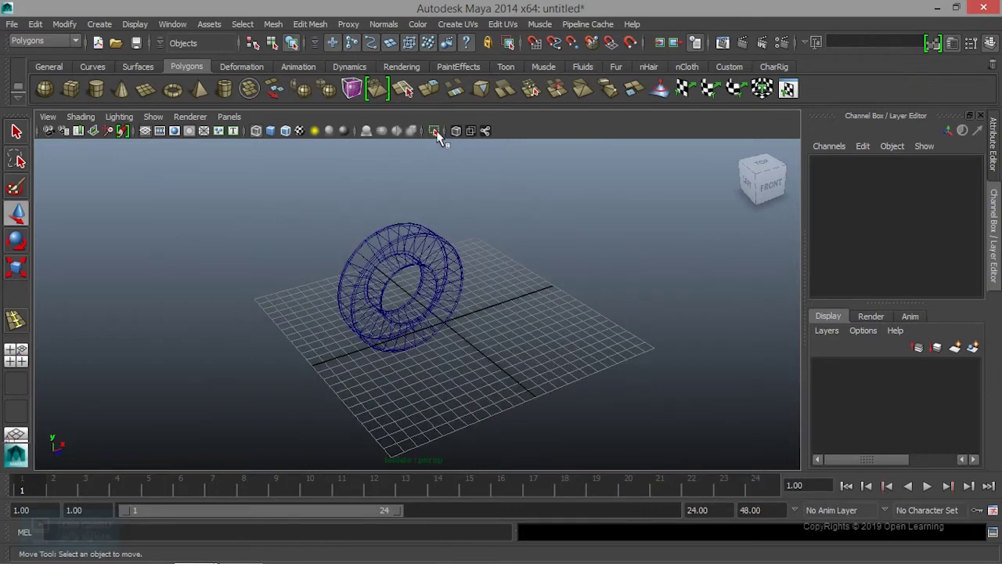
{"action": "left_click_drag", "start_coordinate": [504, 268], "coordinate": [566, 291], "text": "alt"}
{"action": "left_click", "coordinate": [564, 278]}
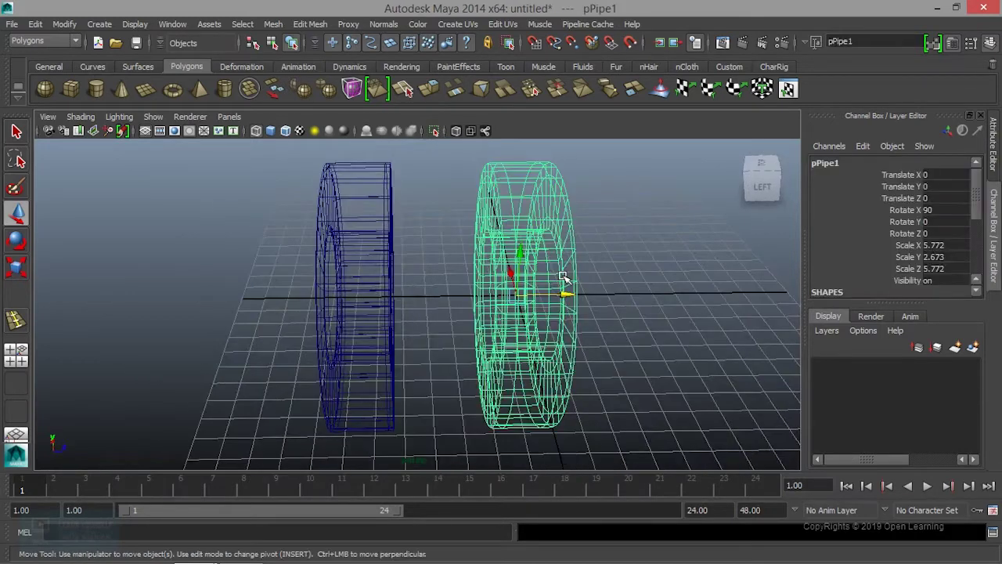
In shaded display, scale pPipe2 uniformly to 10.974, 5.081, 10.974.
{"action": "key", "text": "5"}
{"action": "scroll", "coordinate": [559, 279], "scroll_direction": "down", "scroll_amount": 2}
{"action": "mouse_move", "coordinate": [550, 292]}
{"action": "left_mouse_down", "text": "alt"}
{"action": "mouse_move", "coordinate": [493, 311]}
{"action": "mouse_move", "coordinate": [544, 357]}
{"action": "left_mouse_up", "text": "alt"}
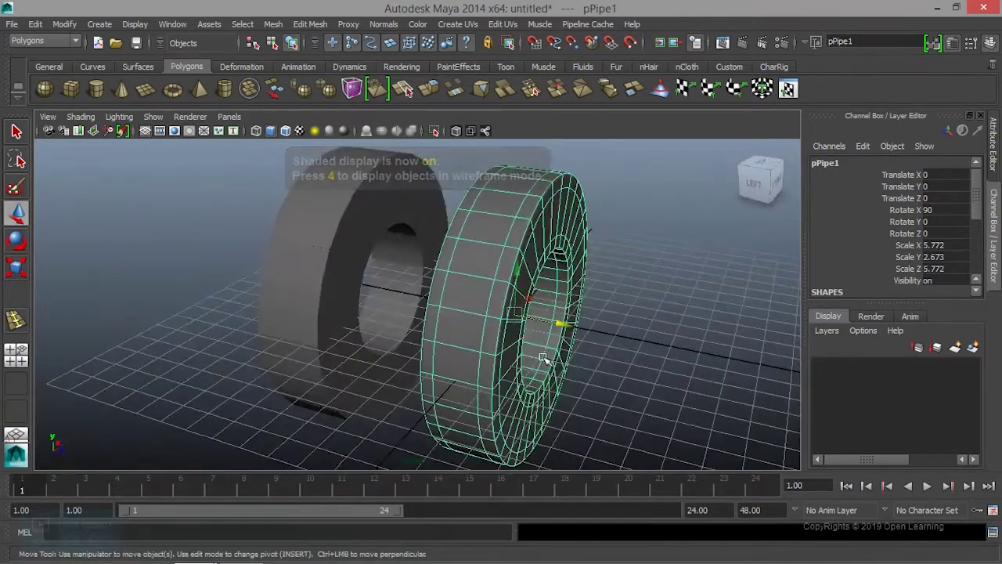
{"action": "left_click", "coordinate": [327, 267]}
{"action": "left_click_drag", "start_coordinate": [326, 267], "coordinate": [329, 206], "text": "alt"}
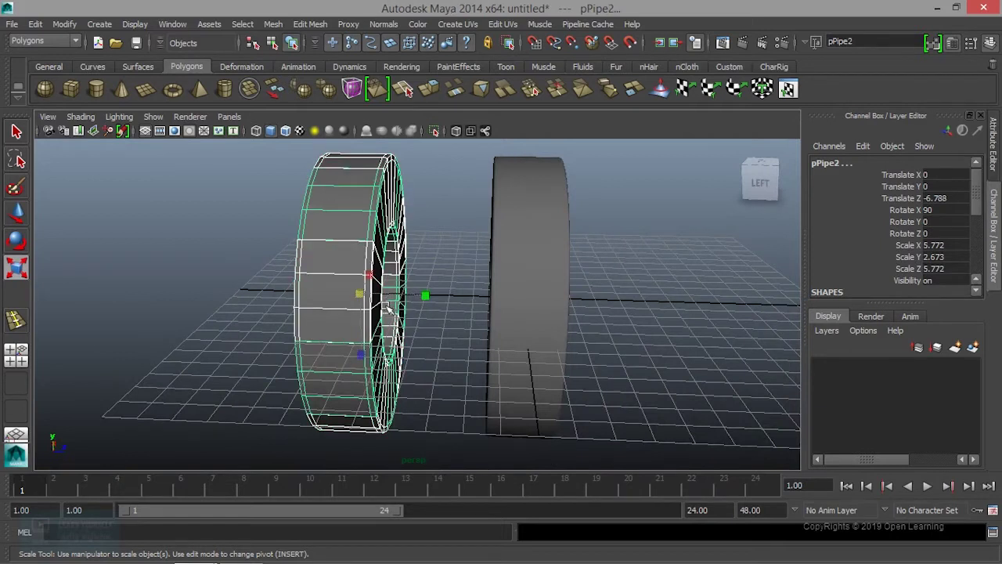
{"action": "mouse_move", "coordinate": [397, 313]}
{"action": "left_mouse_down", "text": "alt"}
{"action": "mouse_move", "coordinate": [364, 287]}
{"action": "mouse_move", "coordinate": [485, 297]}
{"action": "mouse_move", "coordinate": [478, 288]}
{"action": "mouse_move", "coordinate": [475, 308]}
{"action": "left_mouse_up", "text": "alt"}
{"action": "scroll", "coordinate": [469, 295], "scroll_direction": "down", "scroll_amount": 3}
{"action": "scroll", "coordinate": [487, 299], "scroll_direction": "up", "scroll_amount": 2}
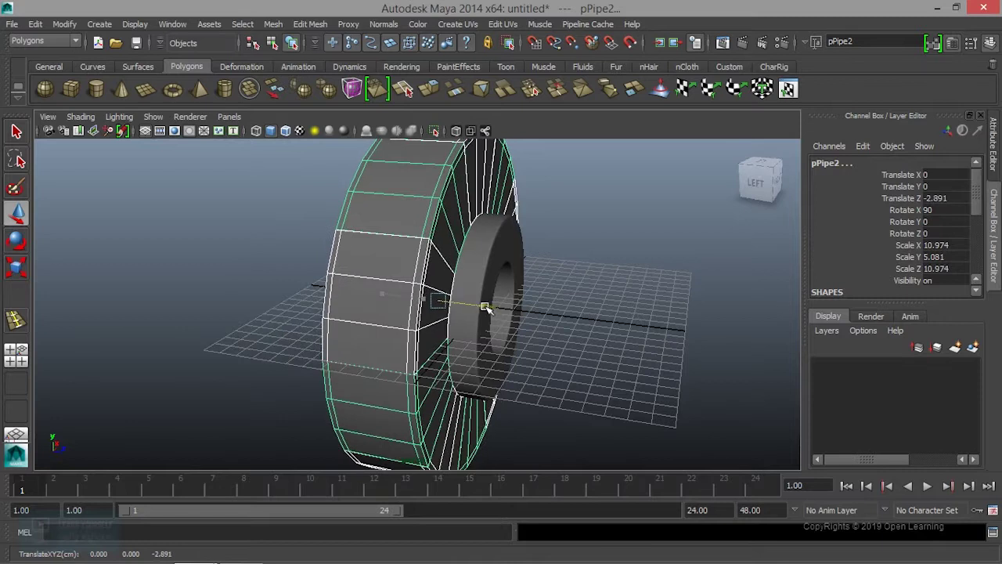
Select pPipe3 and view the pipes nearly side-on.
{"action": "left_click", "coordinate": [564, 314]}
{"action": "mouse_move", "coordinate": [563, 314]}
{"action": "left_mouse_down", "text": "alt"}
{"action": "mouse_move", "coordinate": [631, 319]}
{"action": "mouse_move", "coordinate": [472, 327]}
{"action": "mouse_move", "coordinate": [458, 313]}
{"action": "mouse_move", "coordinate": [478, 305]}
{"action": "mouse_move", "coordinate": [492, 336]}
{"action": "mouse_move", "coordinate": [519, 347]}
{"action": "mouse_move", "coordinate": [430, 196]}
{"action": "left_mouse_up", "text": "alt"}
{"action": "left_click", "coordinate": [429, 196]}
{"action": "right_click_drag", "start_coordinate": [420, 306], "coordinate": [371, 345], "text": "alt"}
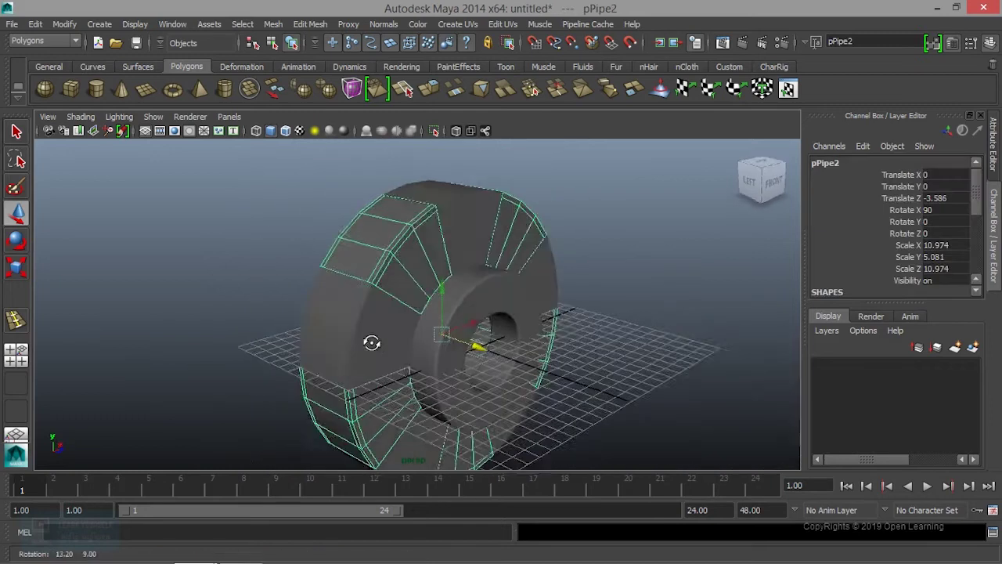
{"action": "left_click_drag", "start_coordinate": [393, 341], "coordinate": [523, 332], "text": "alt"}
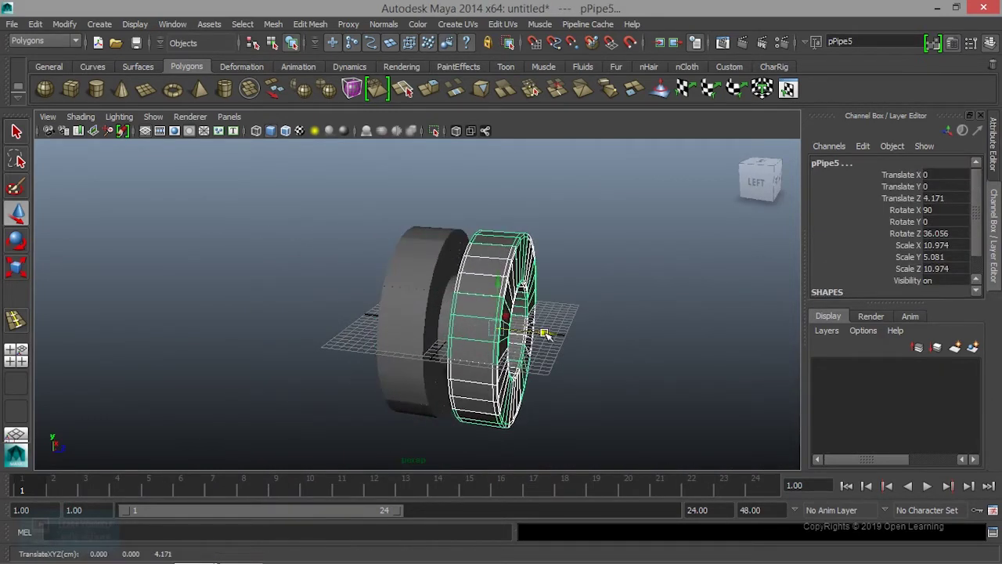
Slide pPipe5 along Z to the far side and shrink it slightly.
{"action": "left_click_drag", "start_coordinate": [496, 327], "coordinate": [462, 332]}
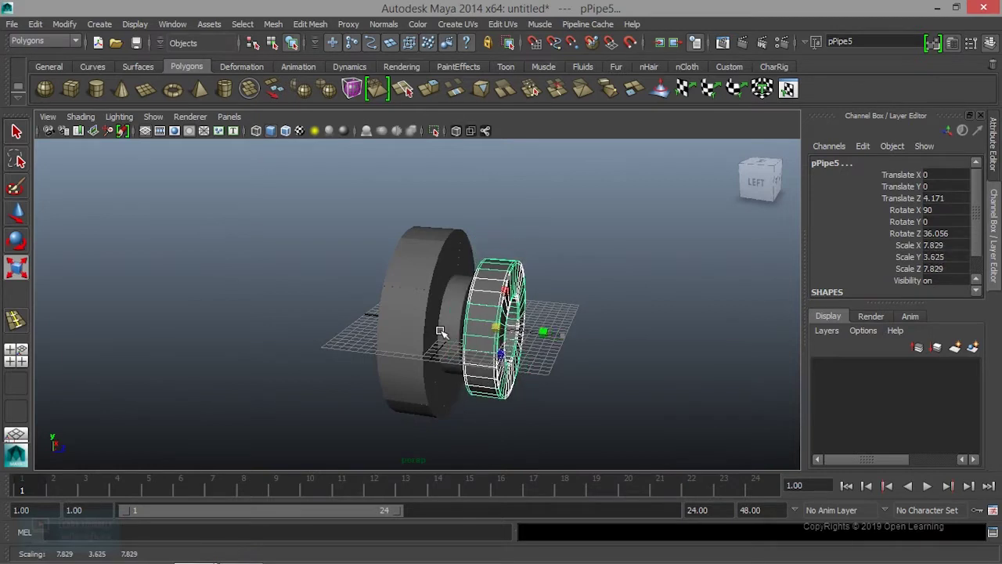
{"action": "key", "text": "ctrl+z"}
{"action": "key", "text": "ctrl+z"}
{"action": "key", "text": "ctrl+z"}
{"action": "key", "text": "ctrl+z"}
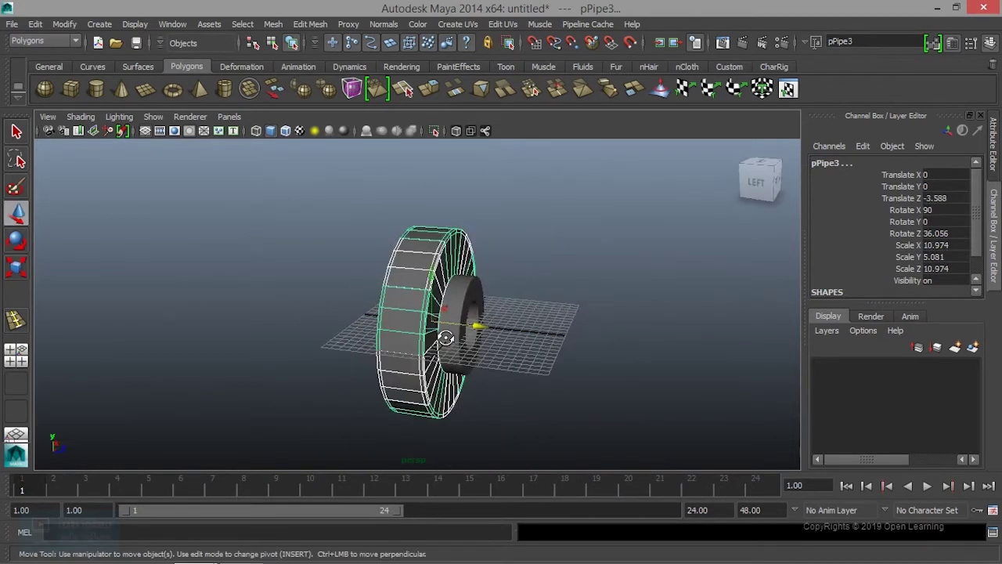
{"action": "left_click_drag", "start_coordinate": [482, 330], "coordinate": [546, 333]}
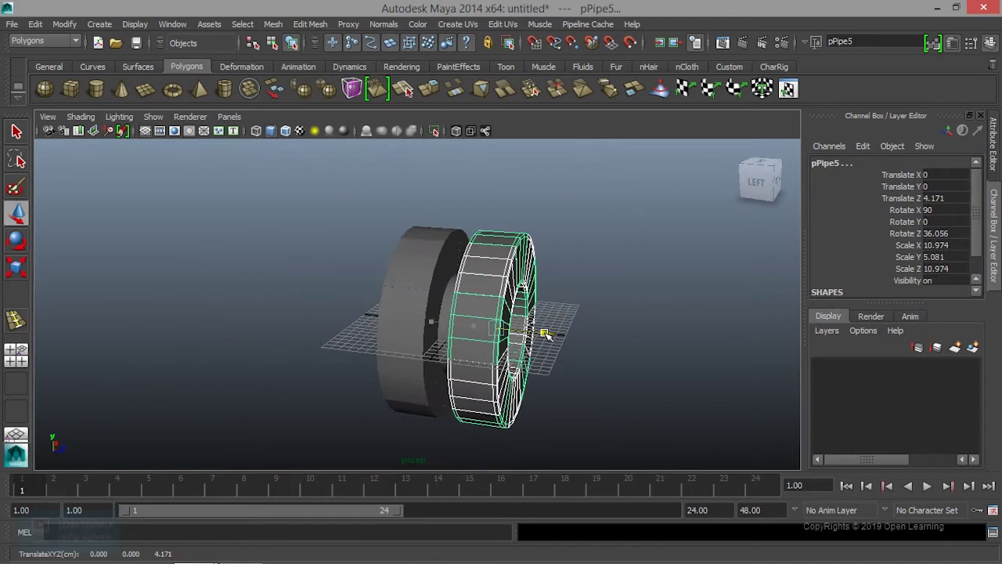
{"action": "mouse_move", "coordinate": [504, 330]}
{"action": "left_mouse_down"}
{"action": "mouse_move", "coordinate": [479, 330]}
{"action": "mouse_move", "coordinate": [556, 328]}
{"action": "mouse_move", "coordinate": [537, 332]}
{"action": "left_mouse_up"}
{"action": "key", "text": "w"}
Duplicate the inner pipe pPipe4, scale up the copy pPipe6, and move it along Z into the tire.
{"action": "left_click", "coordinate": [631, 392]}
{"action": "mouse_move", "coordinate": [631, 392]}
{"action": "left_mouse_down", "text": "alt"}
{"action": "mouse_move", "coordinate": [537, 392]}
{"action": "mouse_move", "coordinate": [462, 367]}
{"action": "mouse_move", "coordinate": [501, 346]}
{"action": "mouse_move", "coordinate": [400, 378]}
{"action": "mouse_move", "coordinate": [500, 353]}
{"action": "left_mouse_up", "text": "alt"}
{"action": "left_click", "coordinate": [457, 360]}
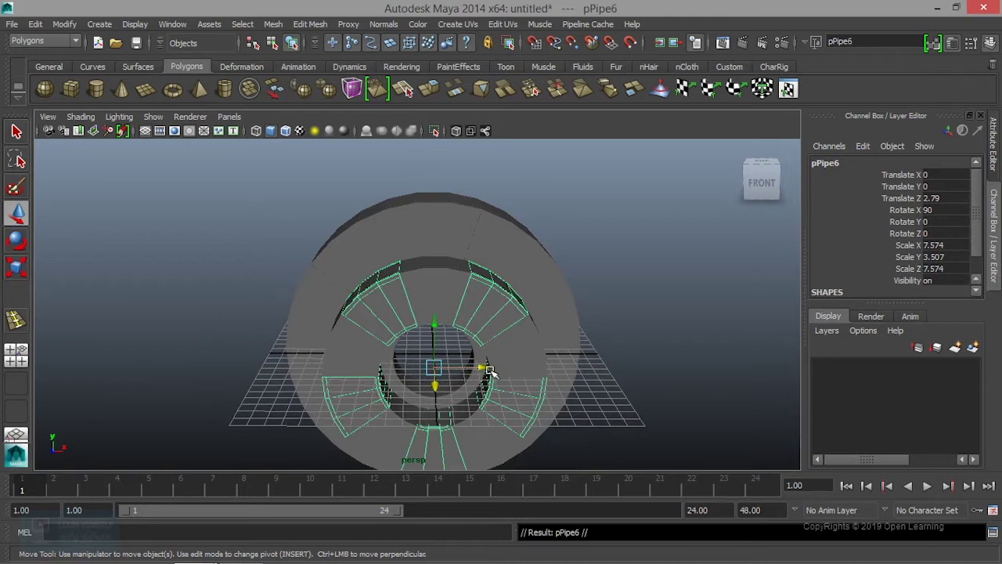
{"action": "key", "text": "e"}
{"action": "mouse_move", "coordinate": [436, 383]}
{"action": "left_mouse_down"}
{"action": "mouse_move", "coordinate": [525, 371]}
{"action": "mouse_move", "coordinate": [513, 389]}
{"action": "mouse_move", "coordinate": [538, 417]}
{"action": "left_mouse_up"}
{"action": "key", "text": "w"}
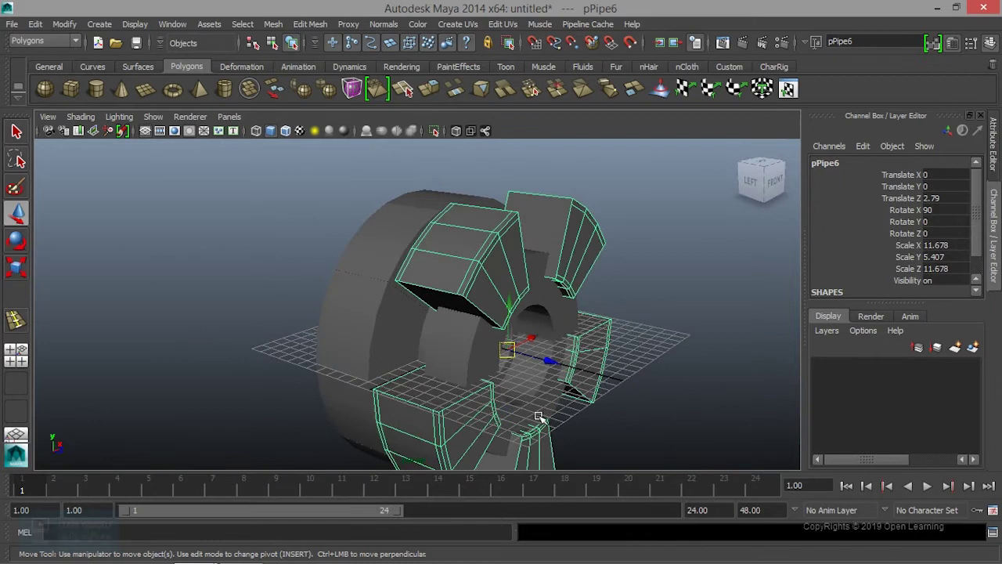
{"action": "left_click_drag", "start_coordinate": [550, 367], "coordinate": [509, 359]}
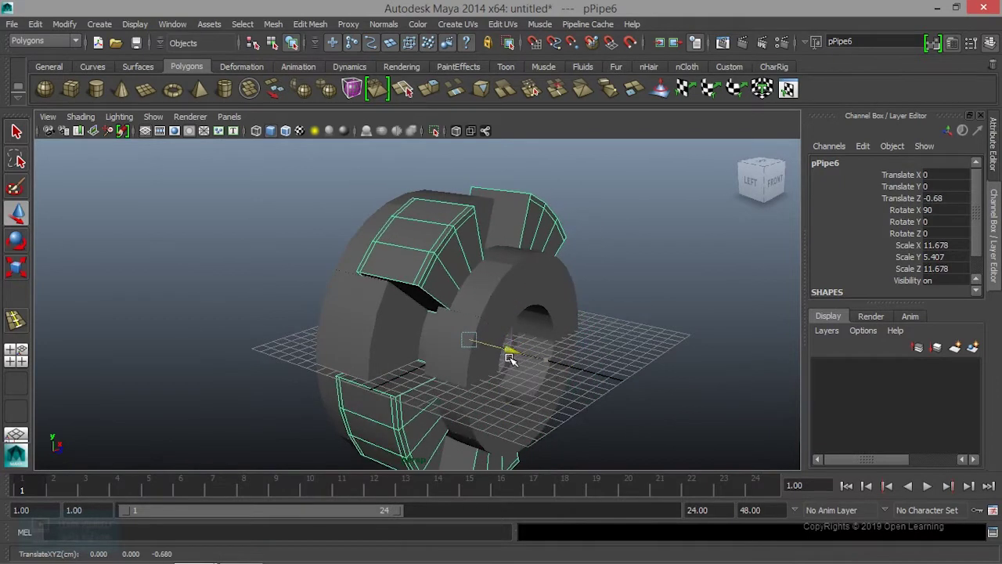
Shrink pPipe6 to 9.779, 4.528, 9.779 at Translate Z -0.521.
{"action": "left_click", "coordinate": [660, 371]}
{"action": "mouse_move", "coordinate": [659, 371]}
{"action": "left_mouse_down", "text": "alt"}
{"action": "mouse_move", "coordinate": [564, 373]}
{"action": "mouse_move", "coordinate": [644, 353]}
{"action": "mouse_move", "coordinate": [552, 340]}
{"action": "mouse_move", "coordinate": [490, 364]}
{"action": "mouse_move", "coordinate": [628, 374]}
{"action": "mouse_move", "coordinate": [662, 392]}
{"action": "mouse_move", "coordinate": [642, 376]}
{"action": "left_mouse_up", "text": "alt"}
{"action": "left_click", "coordinate": [446, 279]}
{"action": "left_click_drag", "start_coordinate": [447, 280], "coordinate": [525, 346], "text": "alt"}
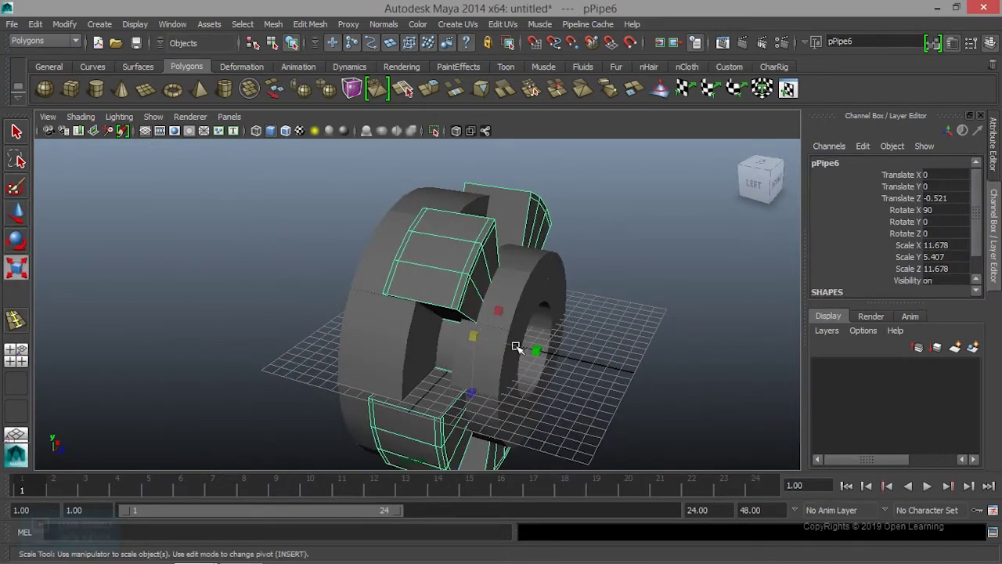
{"action": "left_click_drag", "start_coordinate": [476, 335], "coordinate": [439, 345]}
{"action": "left_click", "coordinate": [634, 260]}
{"action": "mouse_move", "coordinate": [633, 260]}
{"action": "left_mouse_down", "text": "alt"}
{"action": "mouse_move", "coordinate": [629, 320]}
{"action": "mouse_move", "coordinate": [582, 279]}
{"action": "mouse_move", "coordinate": [503, 298]}
{"action": "mouse_move", "coordinate": [384, 242]}
{"action": "mouse_move", "coordinate": [554, 277]}
{"action": "left_mouse_up", "text": "alt"}
{"action": "scroll", "coordinate": [450, 363], "scroll_direction": "down", "scroll_amount": 2}
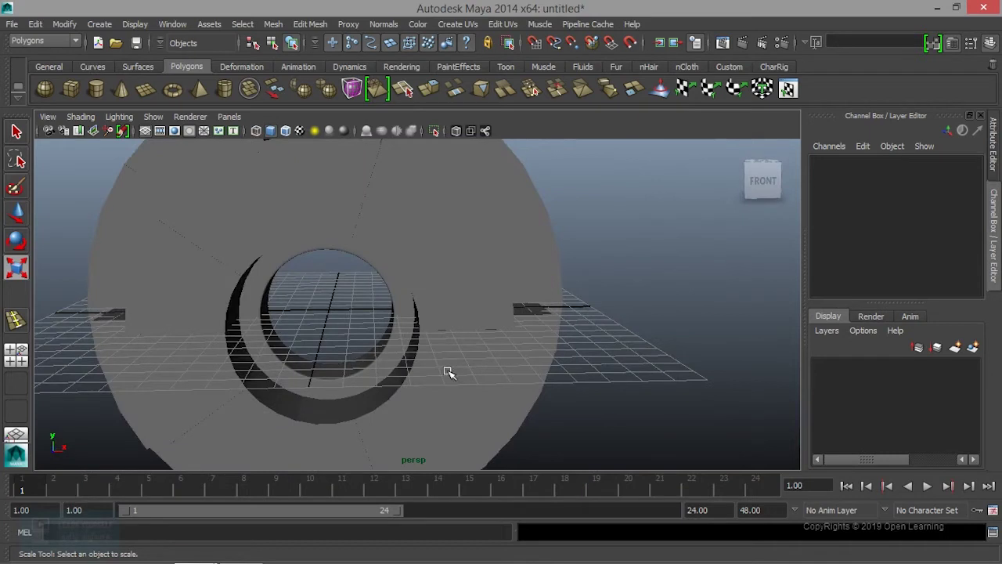
{"action": "scroll", "coordinate": [458, 360], "scroll_direction": "down", "scroll_amount": 5}
{"action": "mouse_move", "coordinate": [463, 353]}
{"action": "left_mouse_down", "text": "alt"}
{"action": "mouse_move", "coordinate": [384, 353]}
{"action": "mouse_move", "coordinate": [326, 293]}
{"action": "left_mouse_up", "text": "alt"}
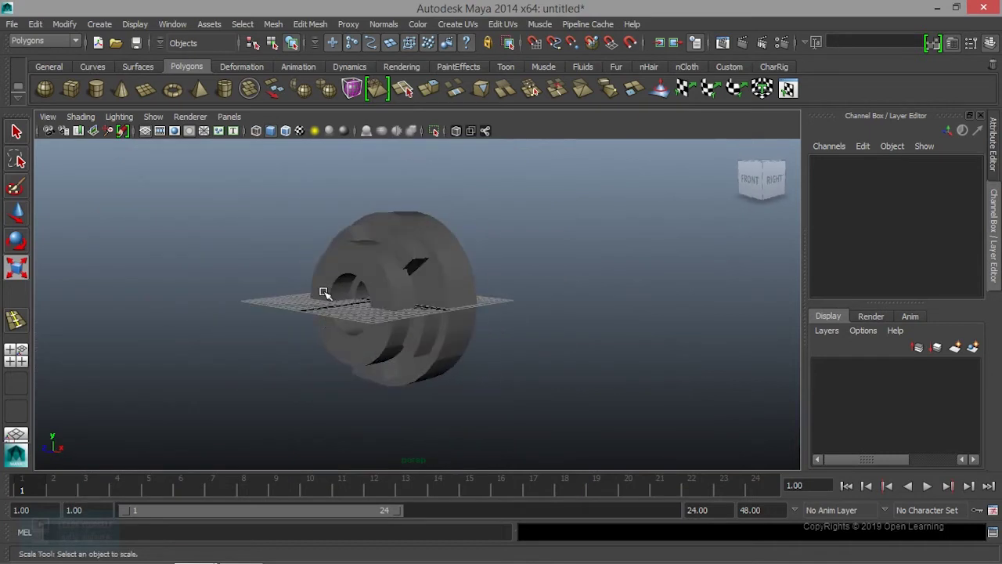